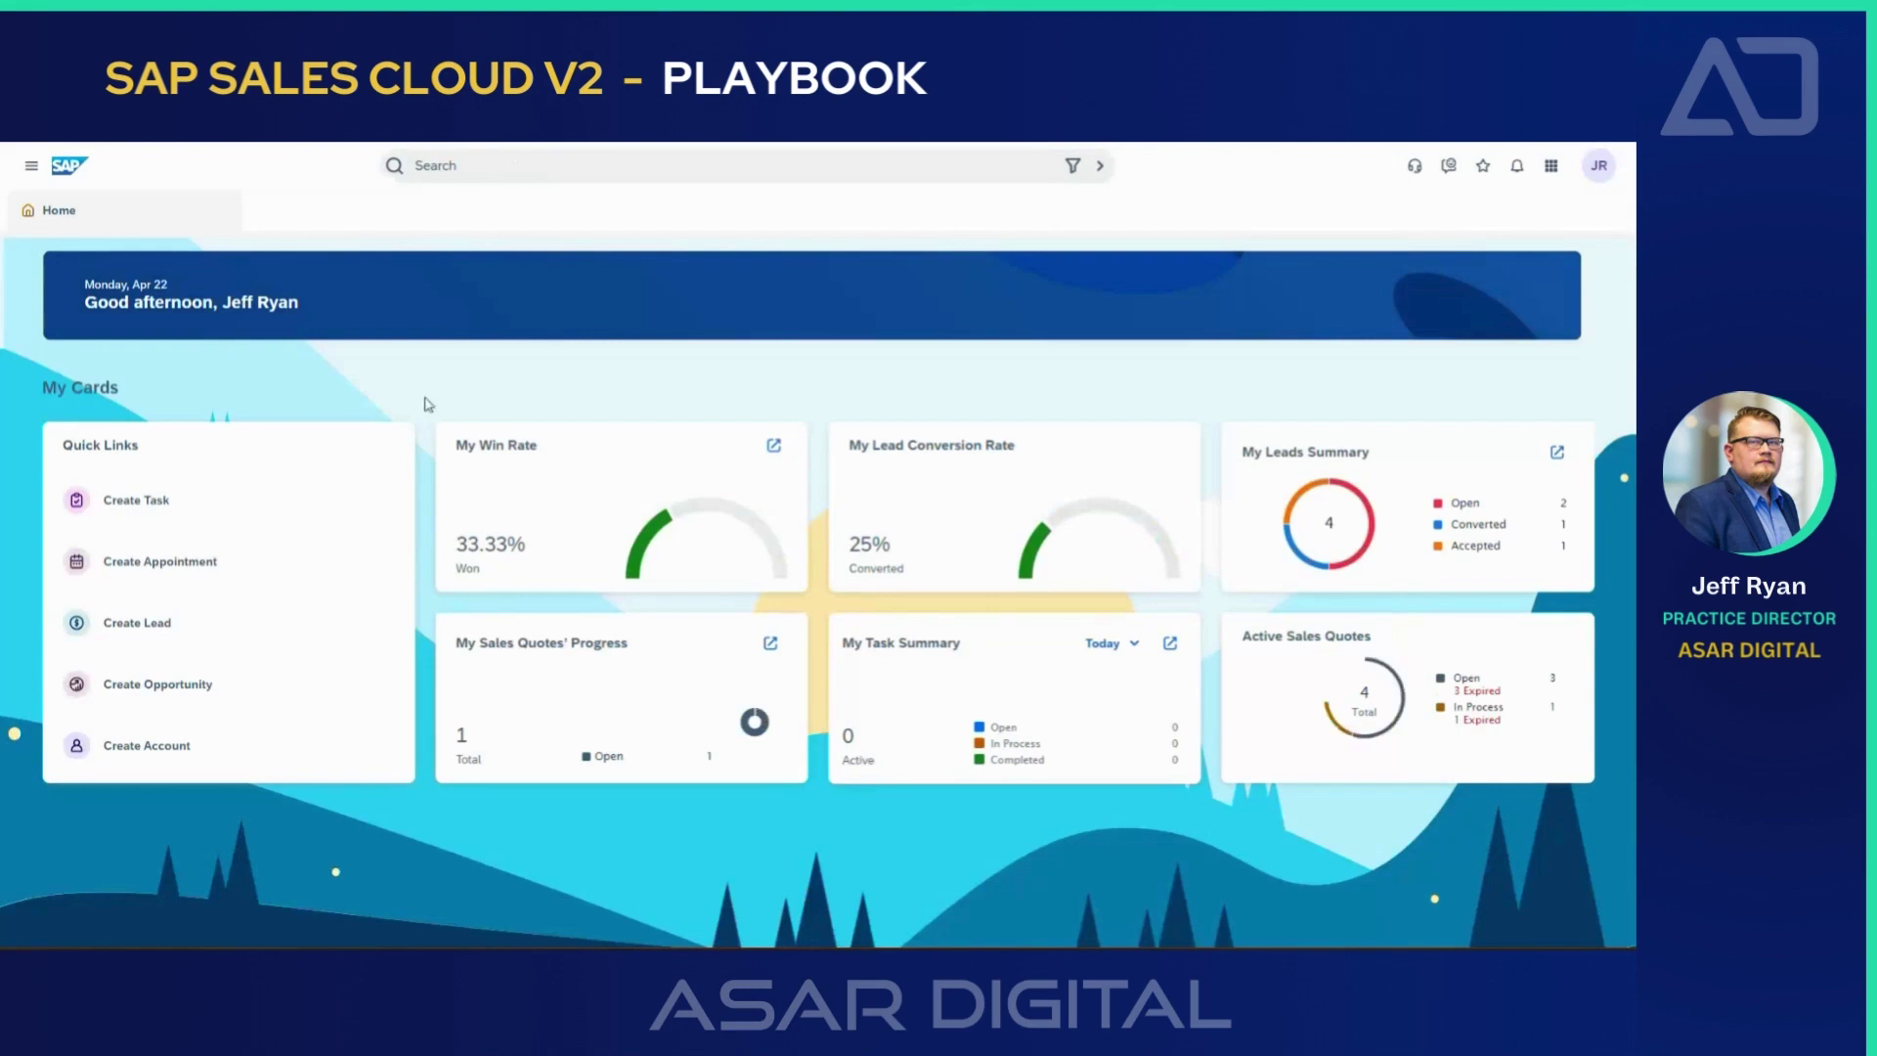
Step: From the Guided Selling board, create opportunity 'New Q2 Deal' for Bailey Software Testing, then save and open it
left_click(31, 176)
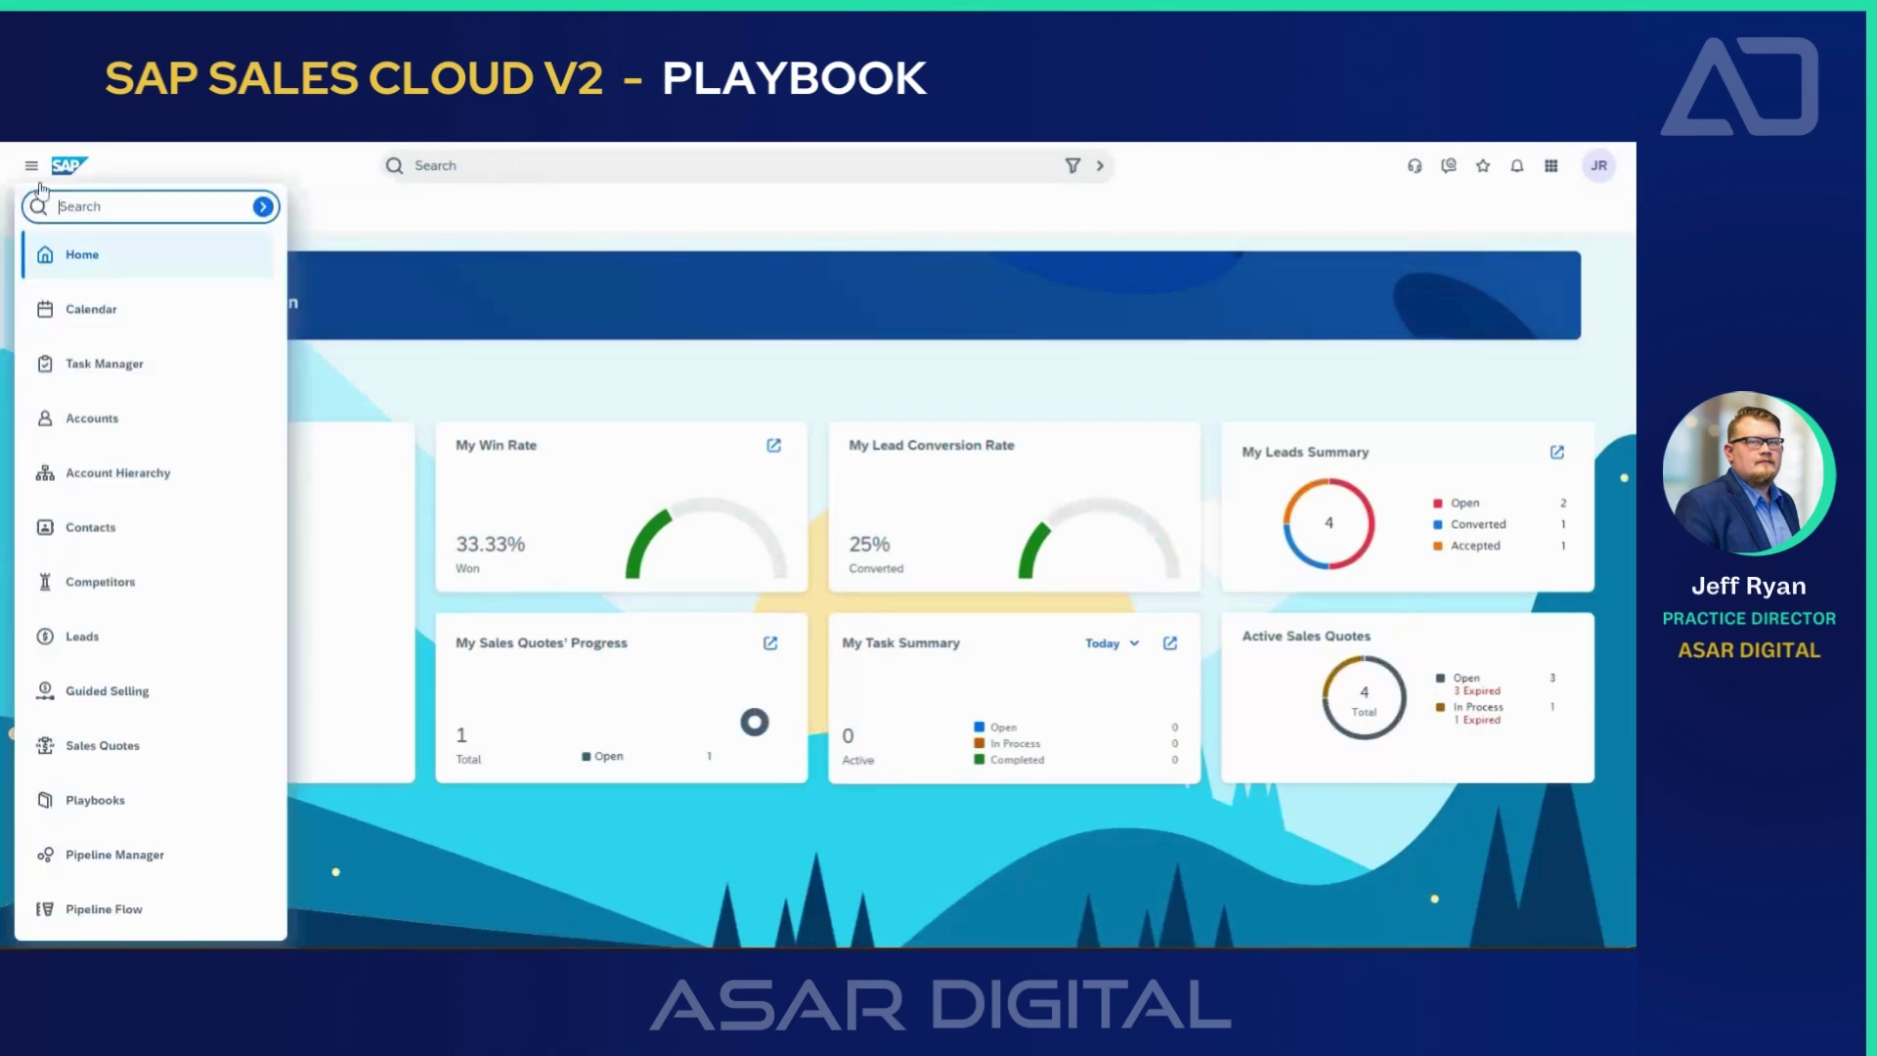
left_click(107, 691)
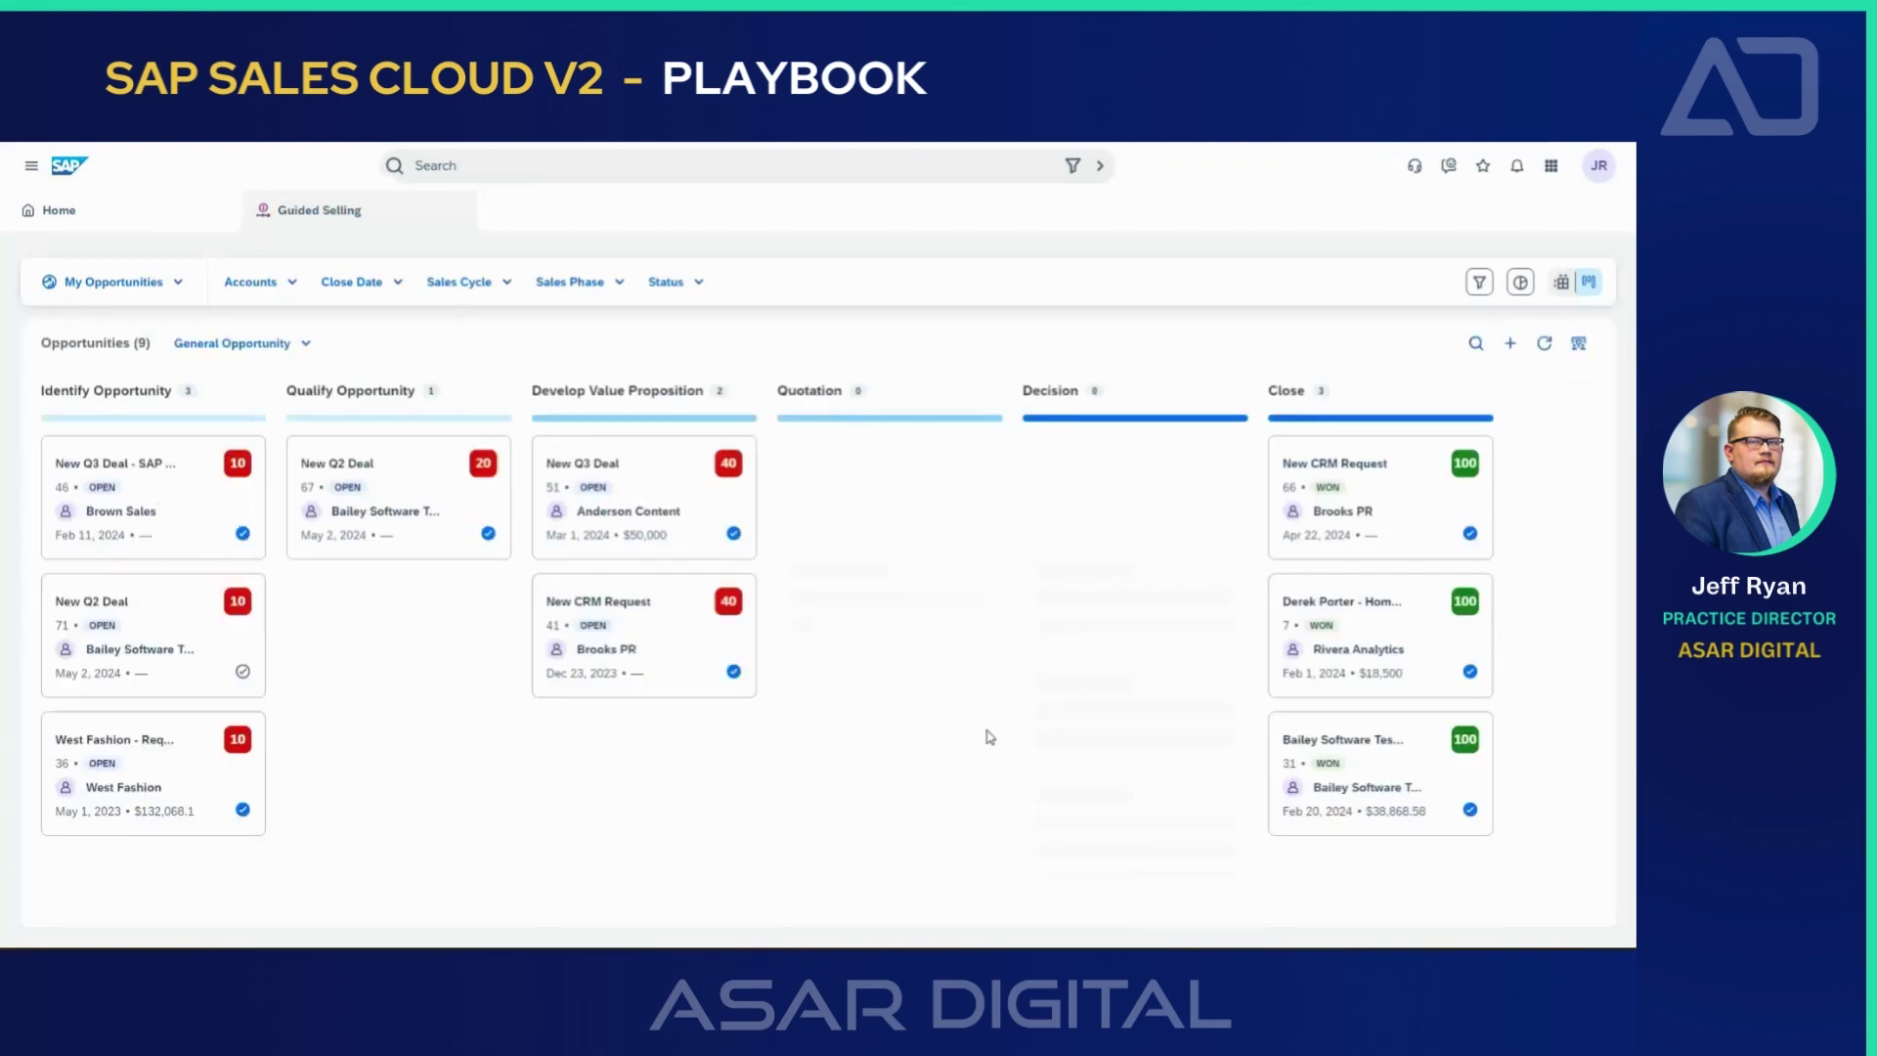
left_click(1509, 344)
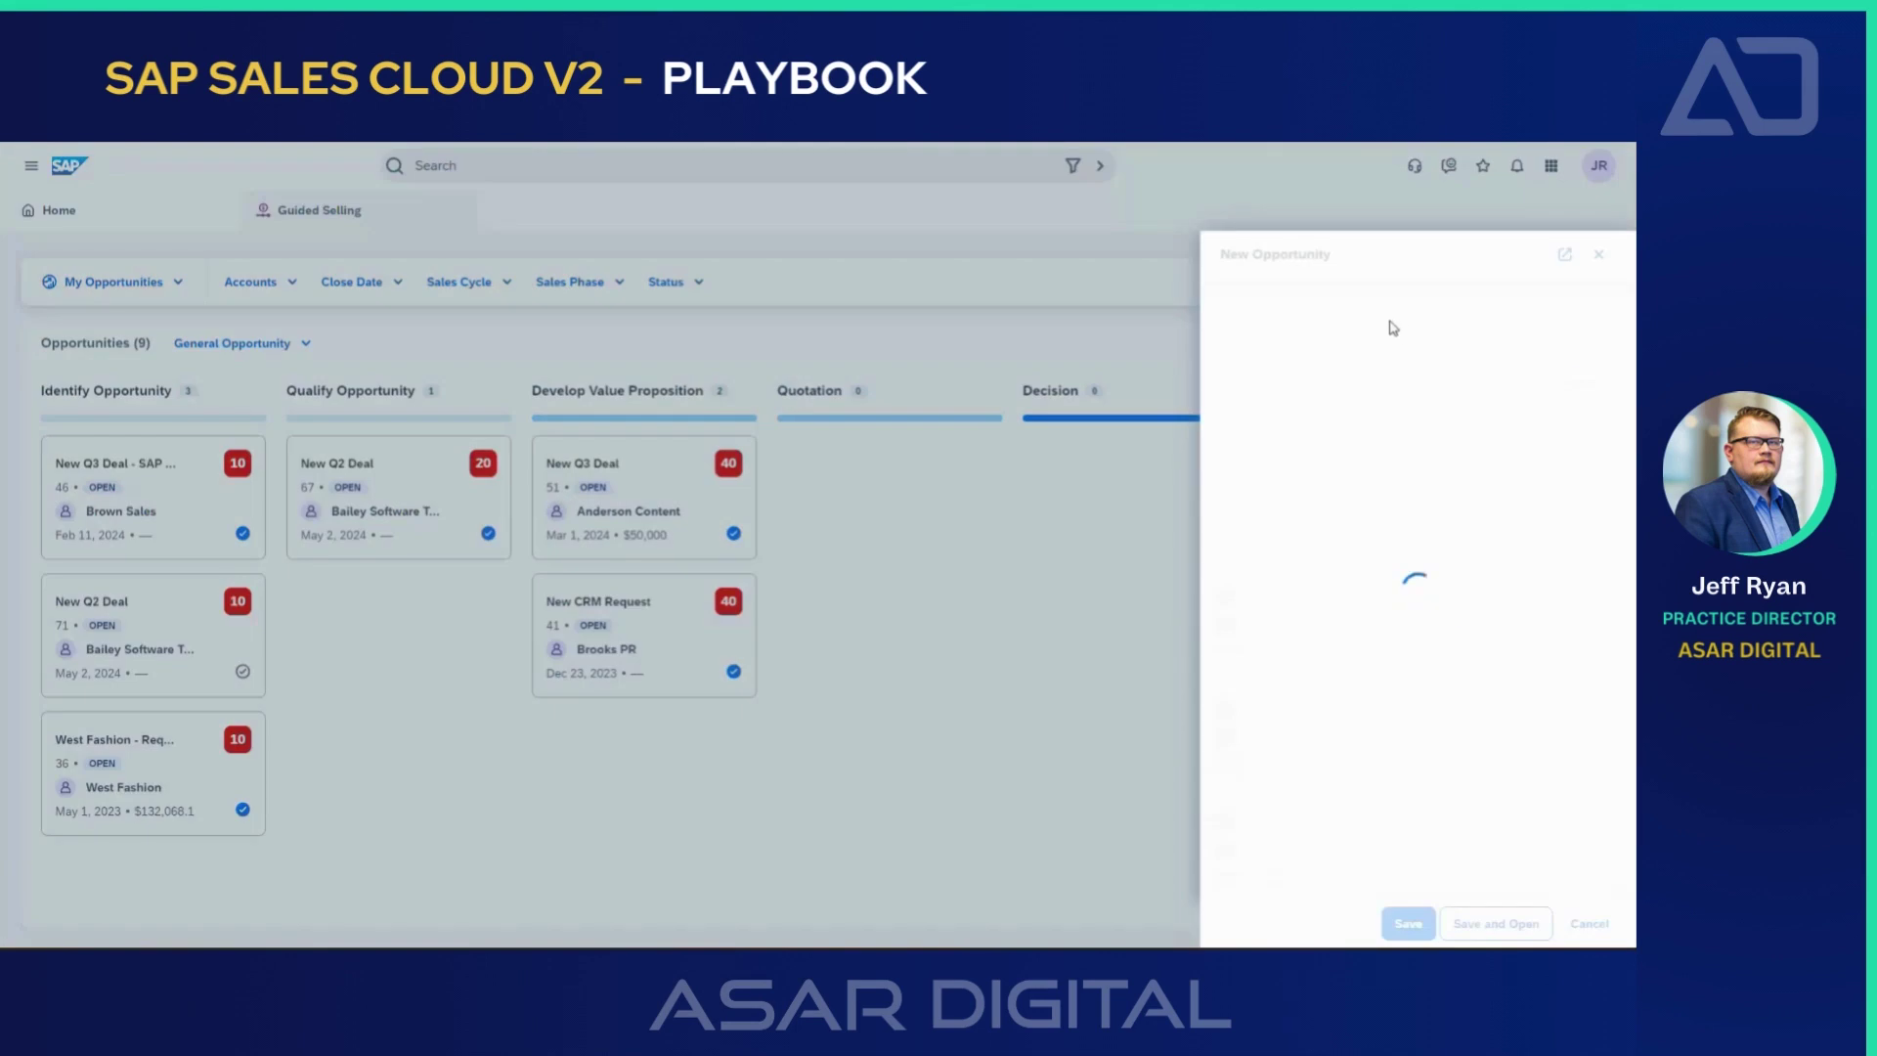
left_click(1277, 344)
type("New Q2 Deal")
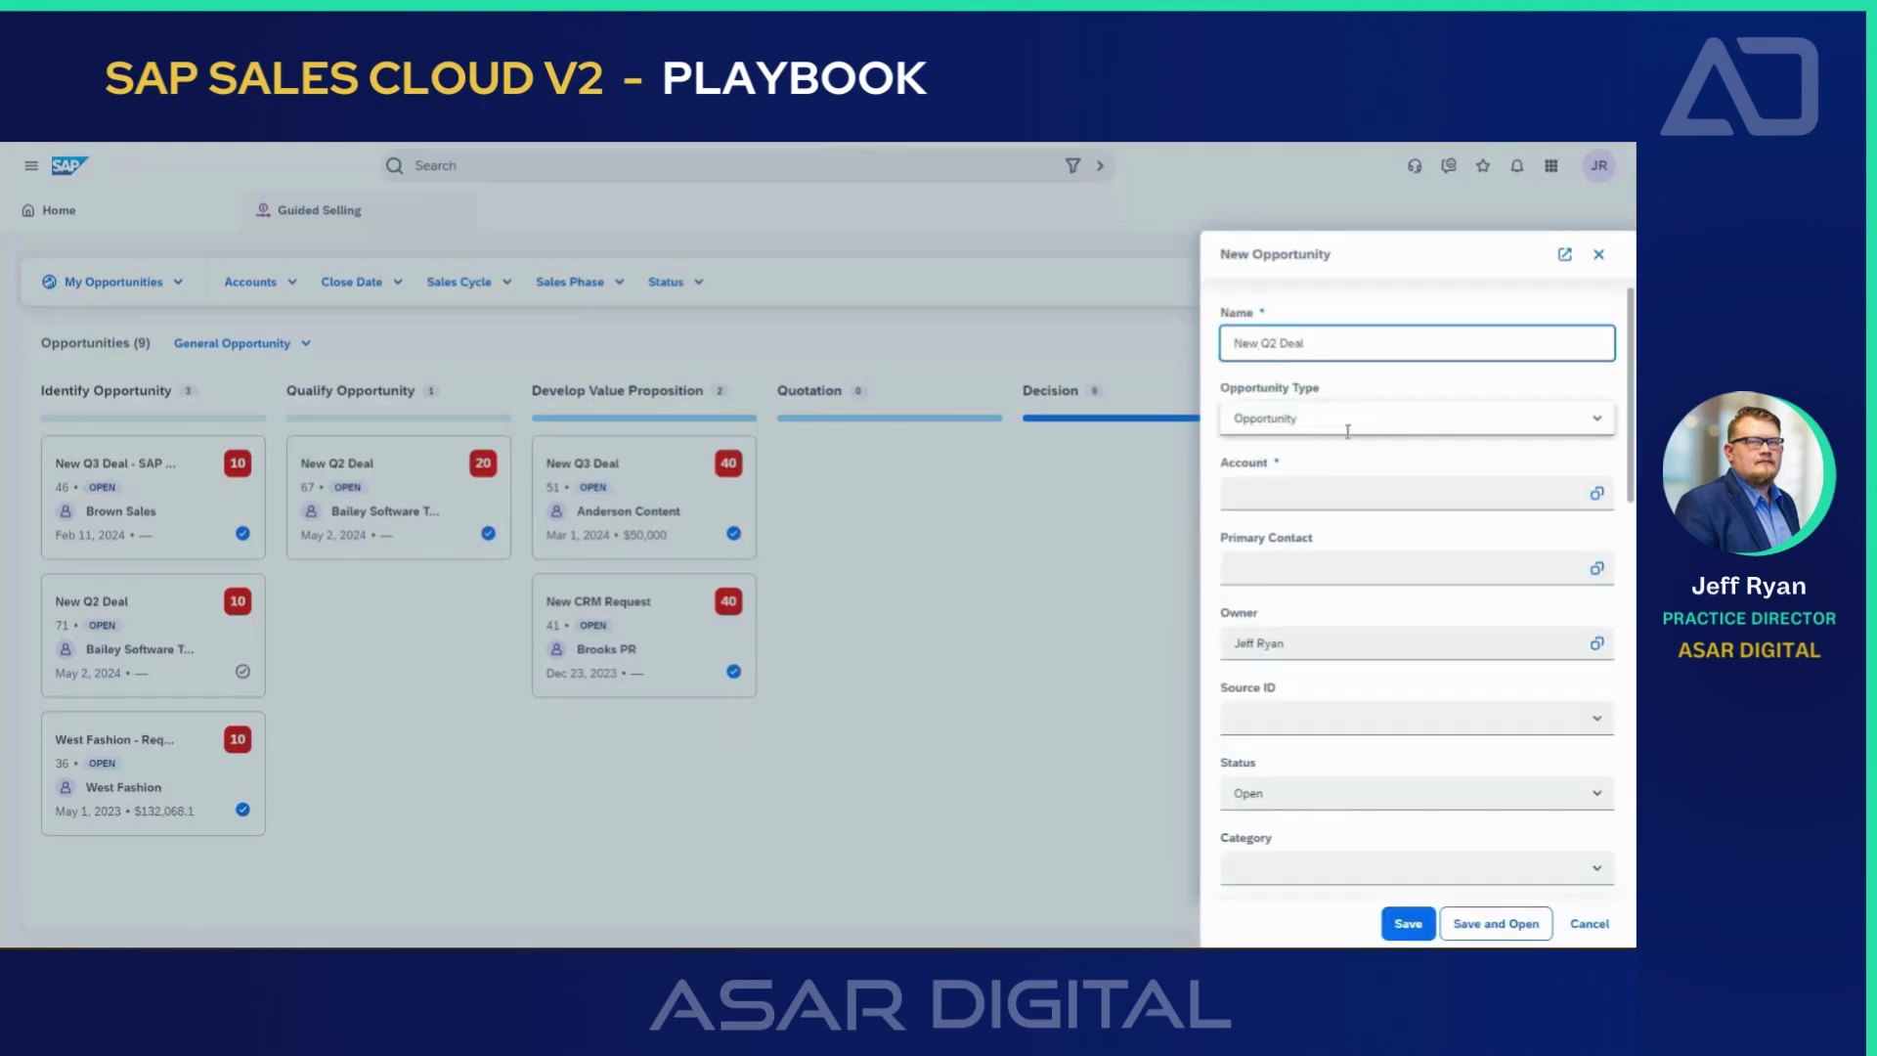
left_click(1594, 506)
left_click(1596, 500)
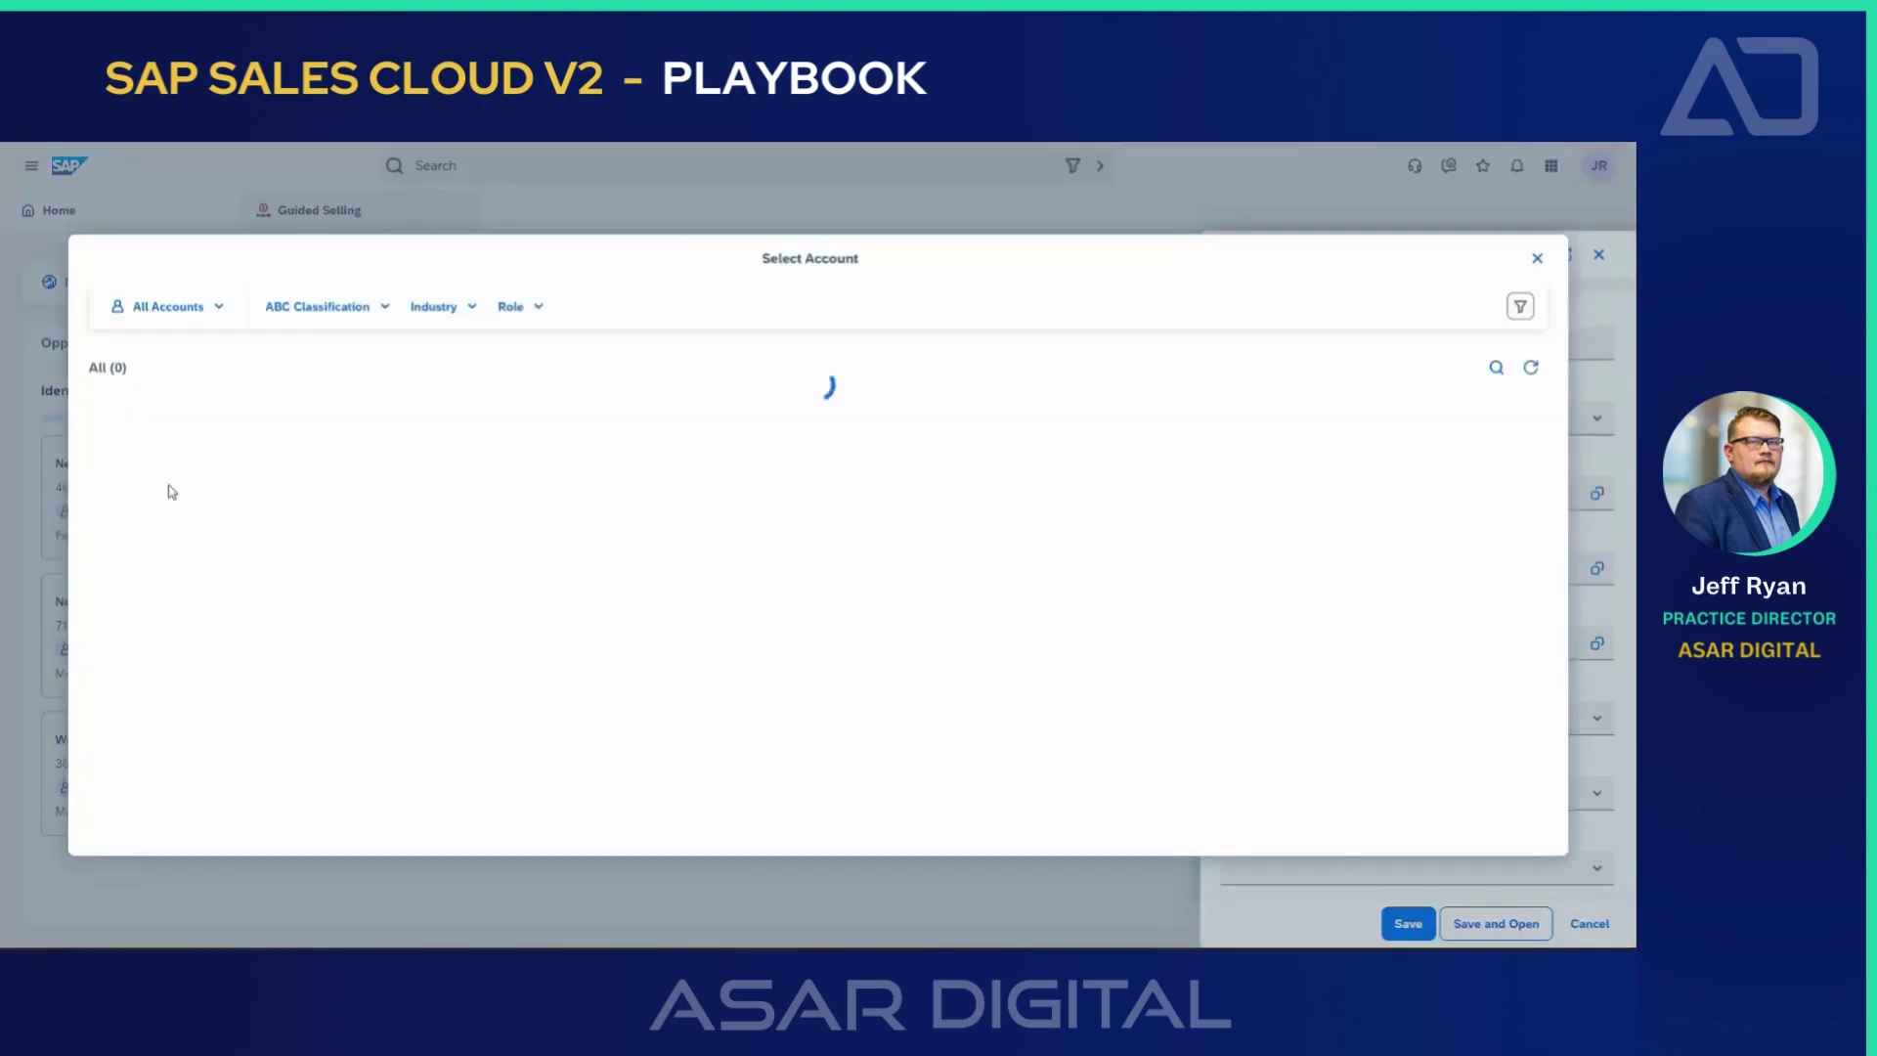
left_click(169, 492)
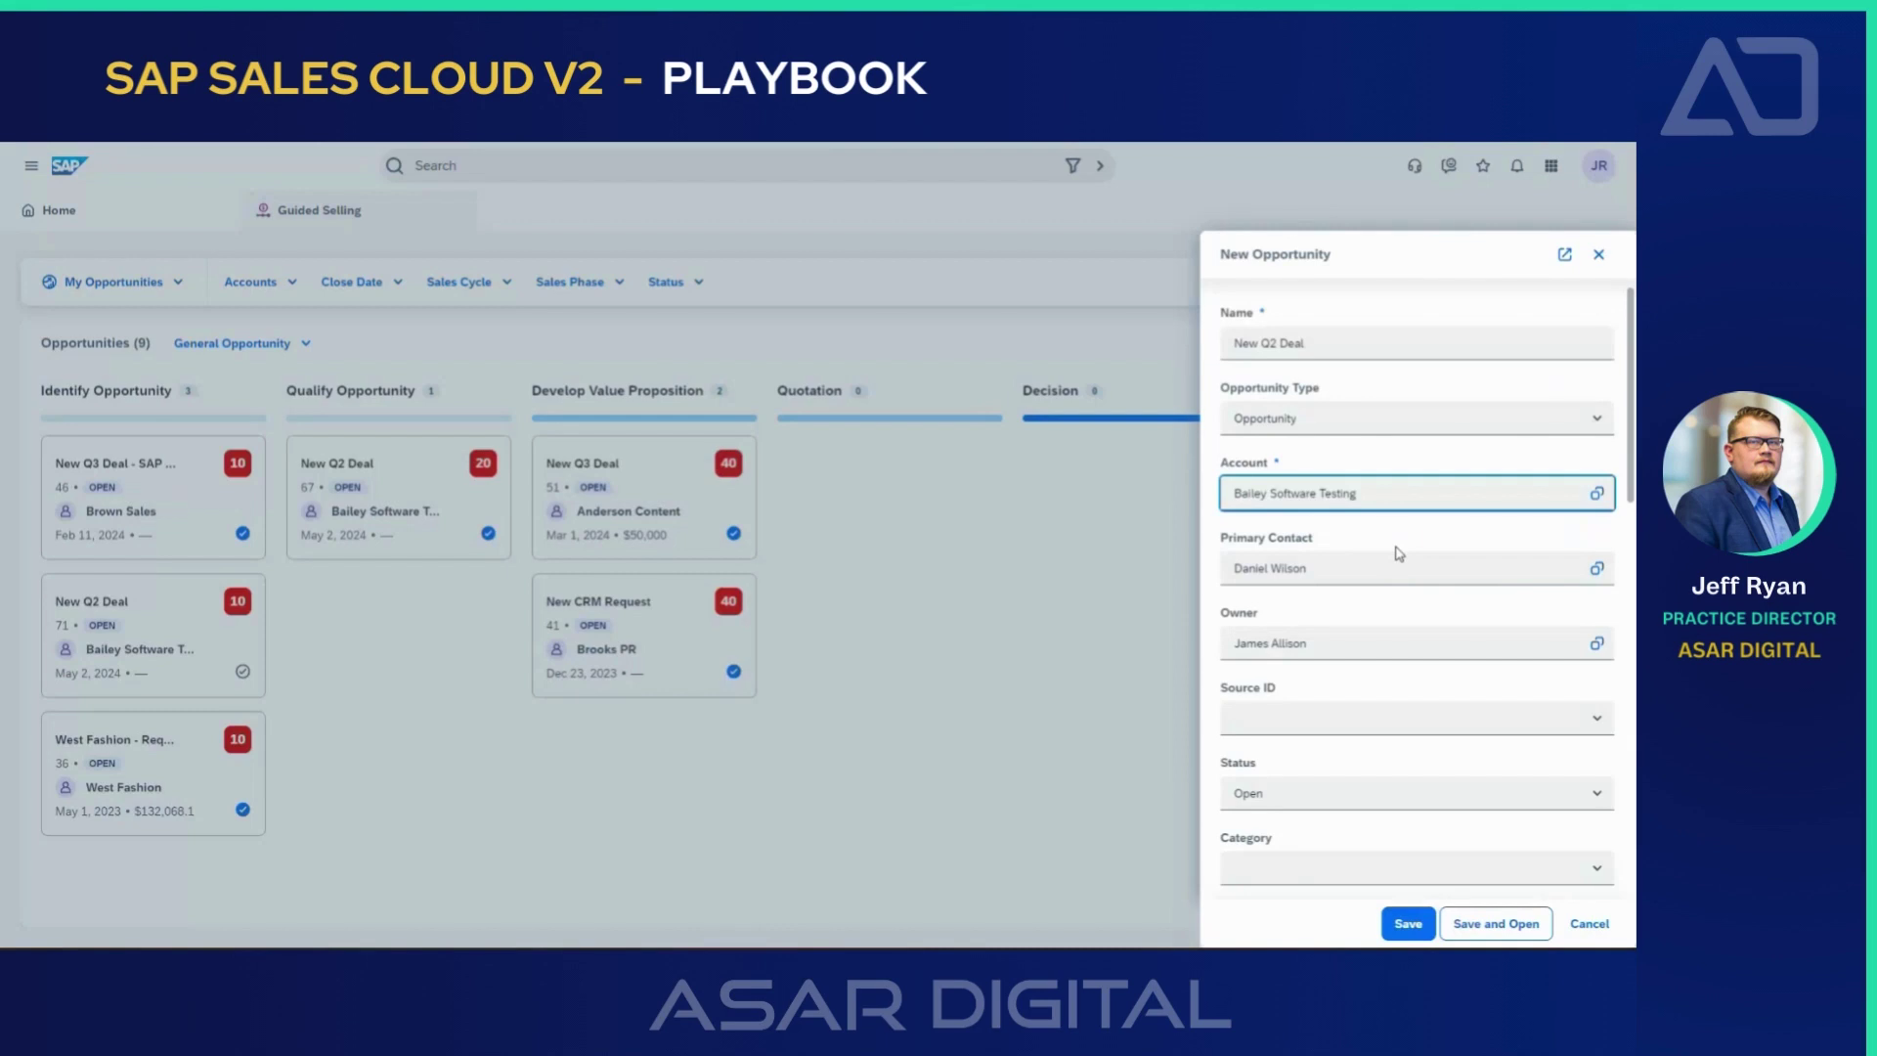
left_click(1498, 925)
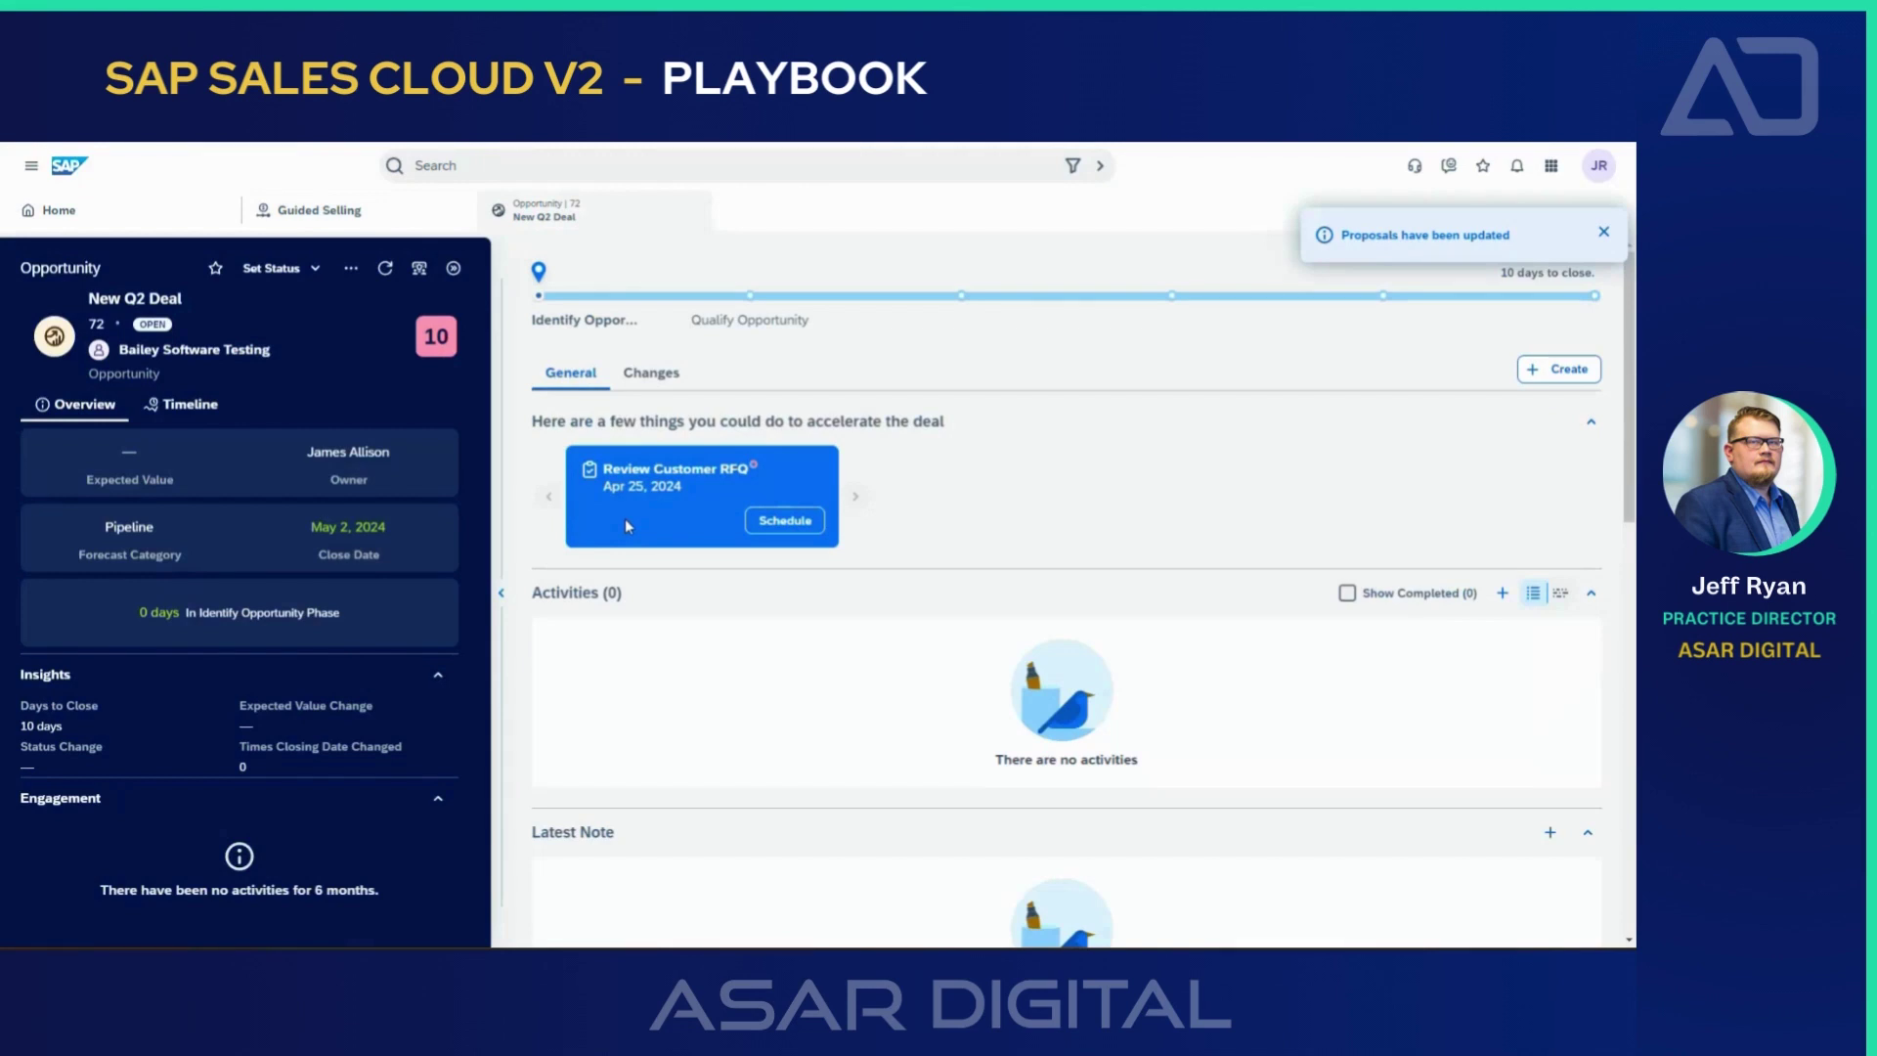
Step: Schedule and save the suggested Review Customer RFQ task, then mark it complete
left_click_drag(536, 421, 975, 431)
left_click(976, 433)
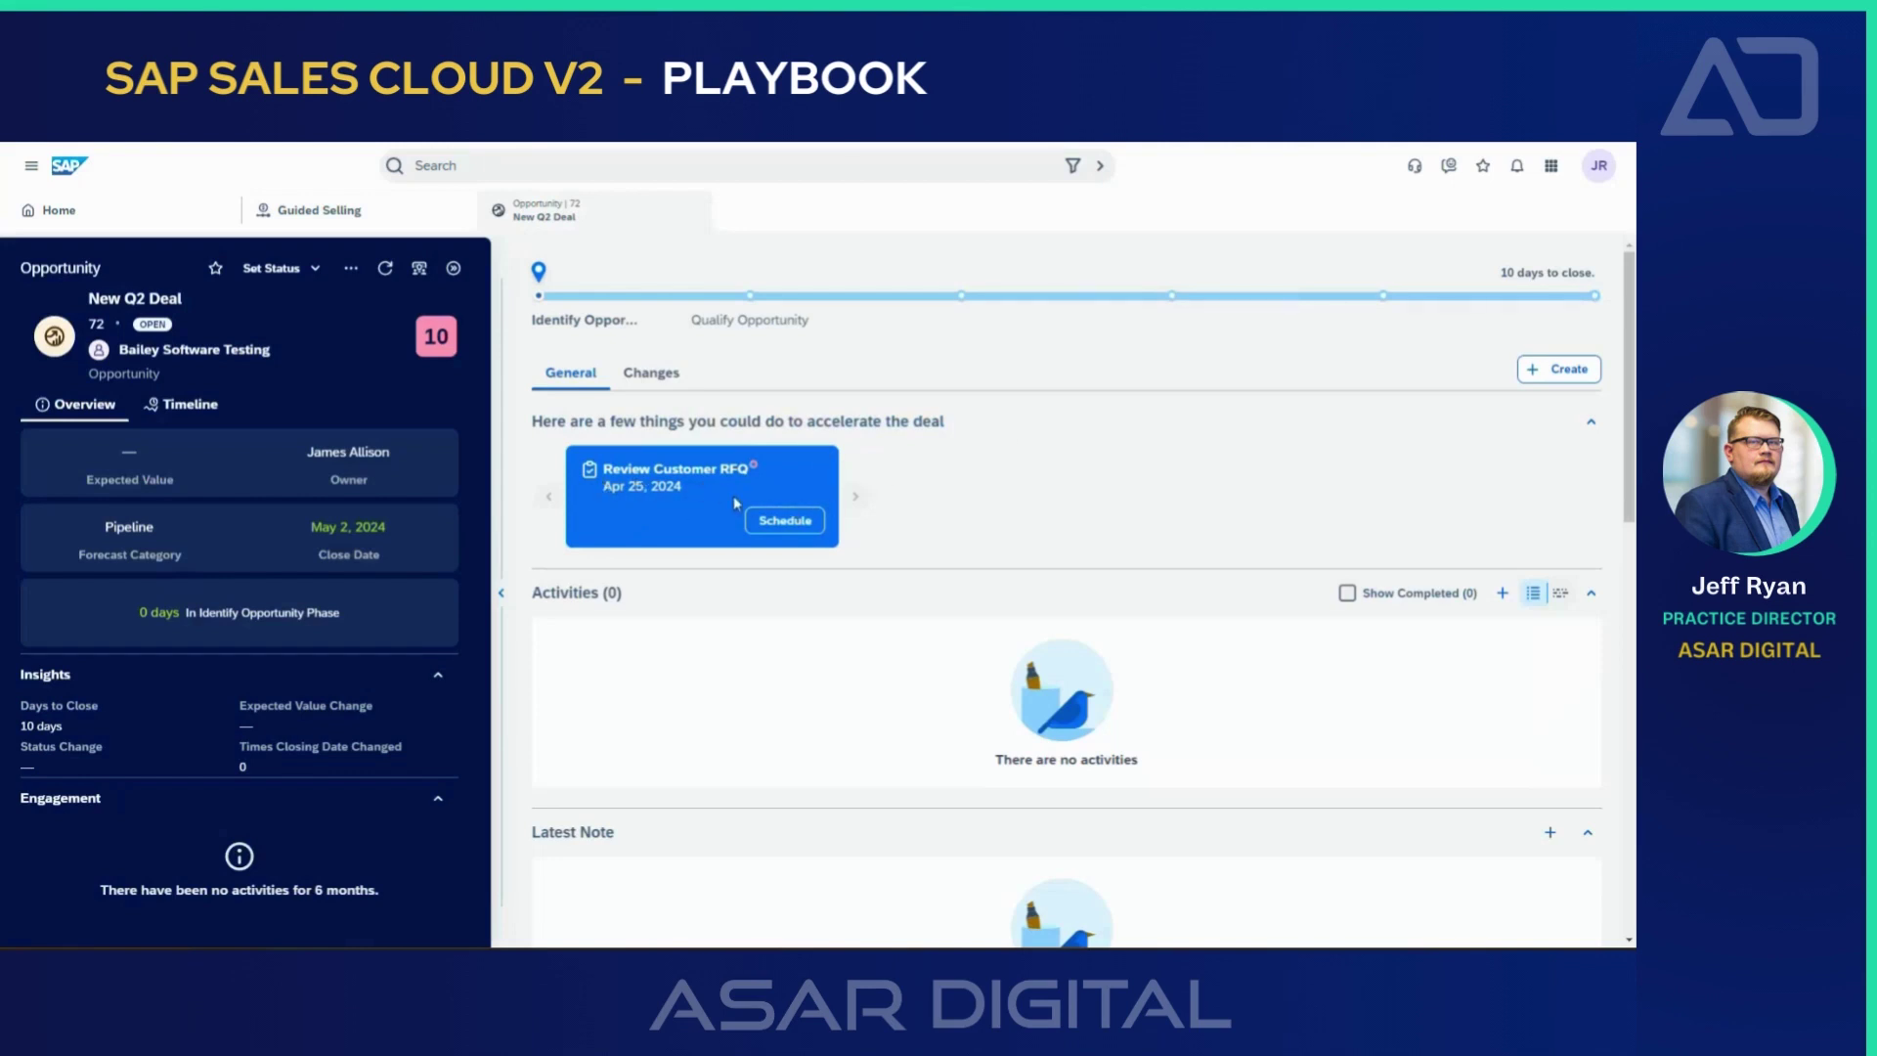
left_click(797, 526)
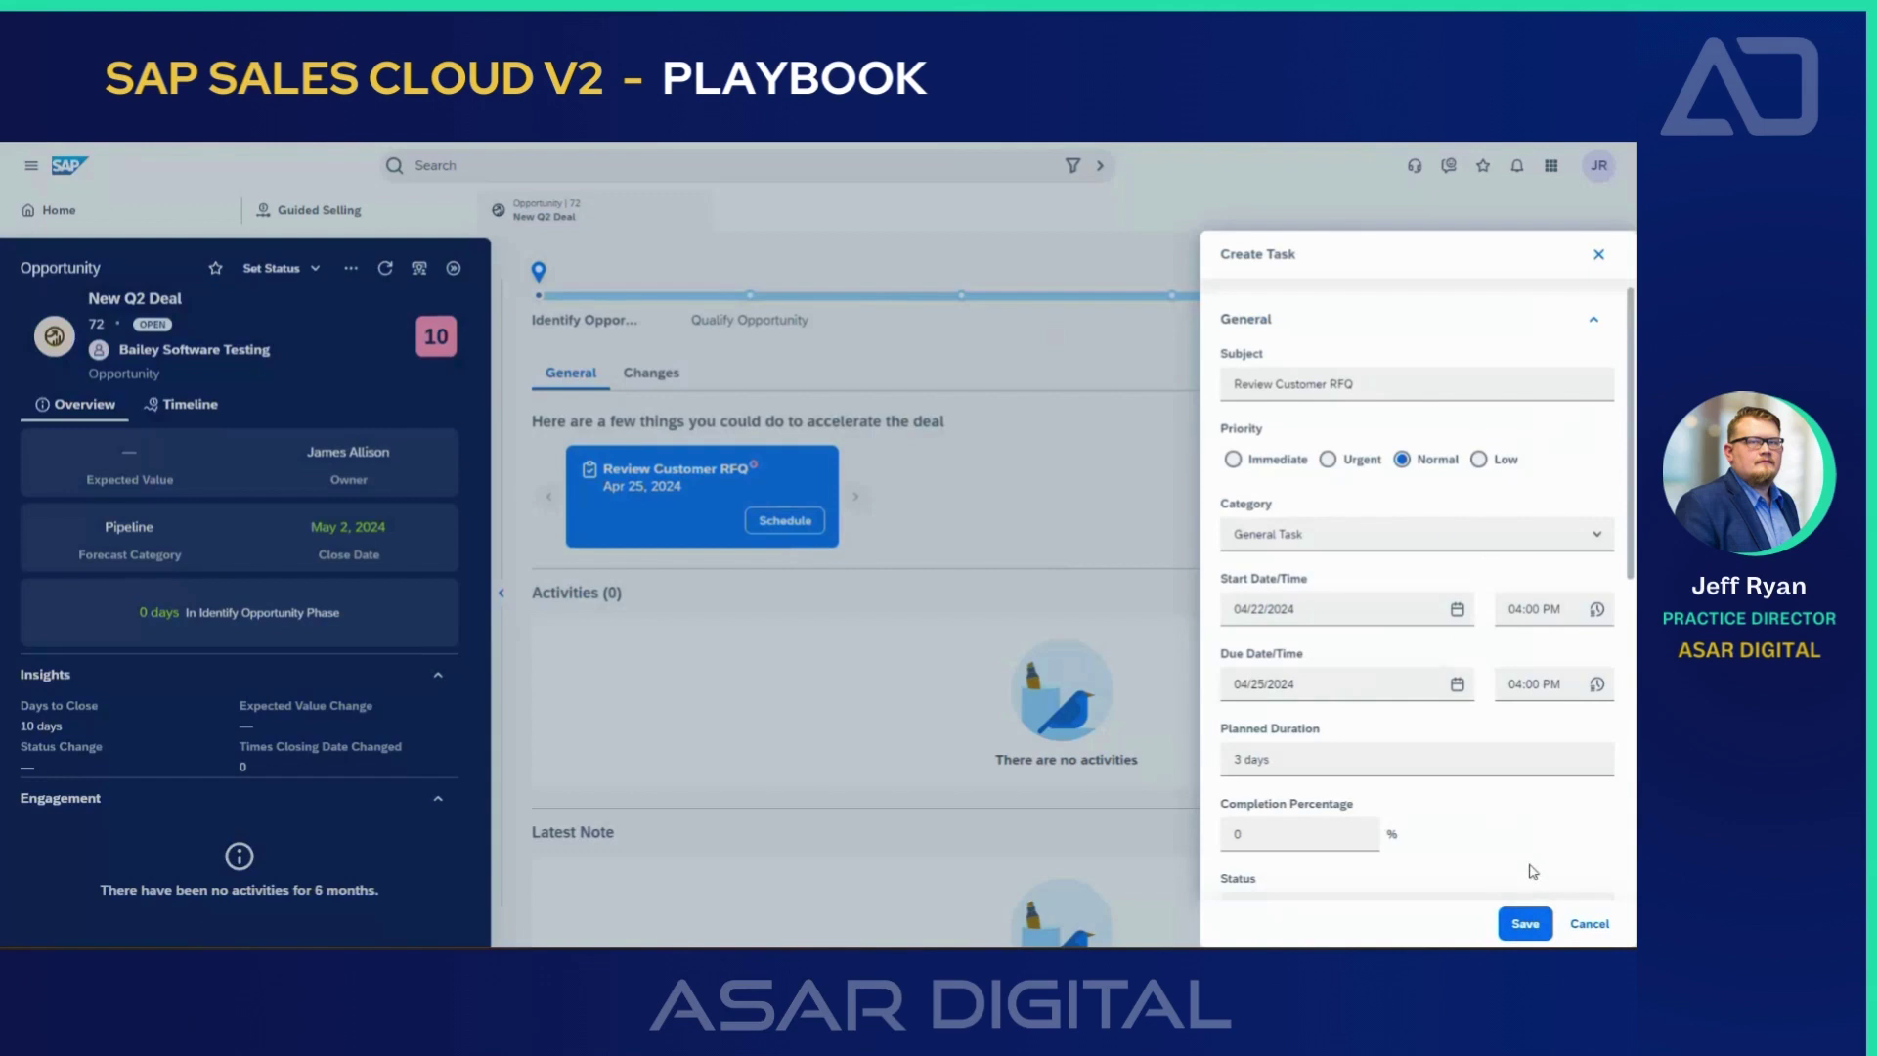
left_click(1525, 923)
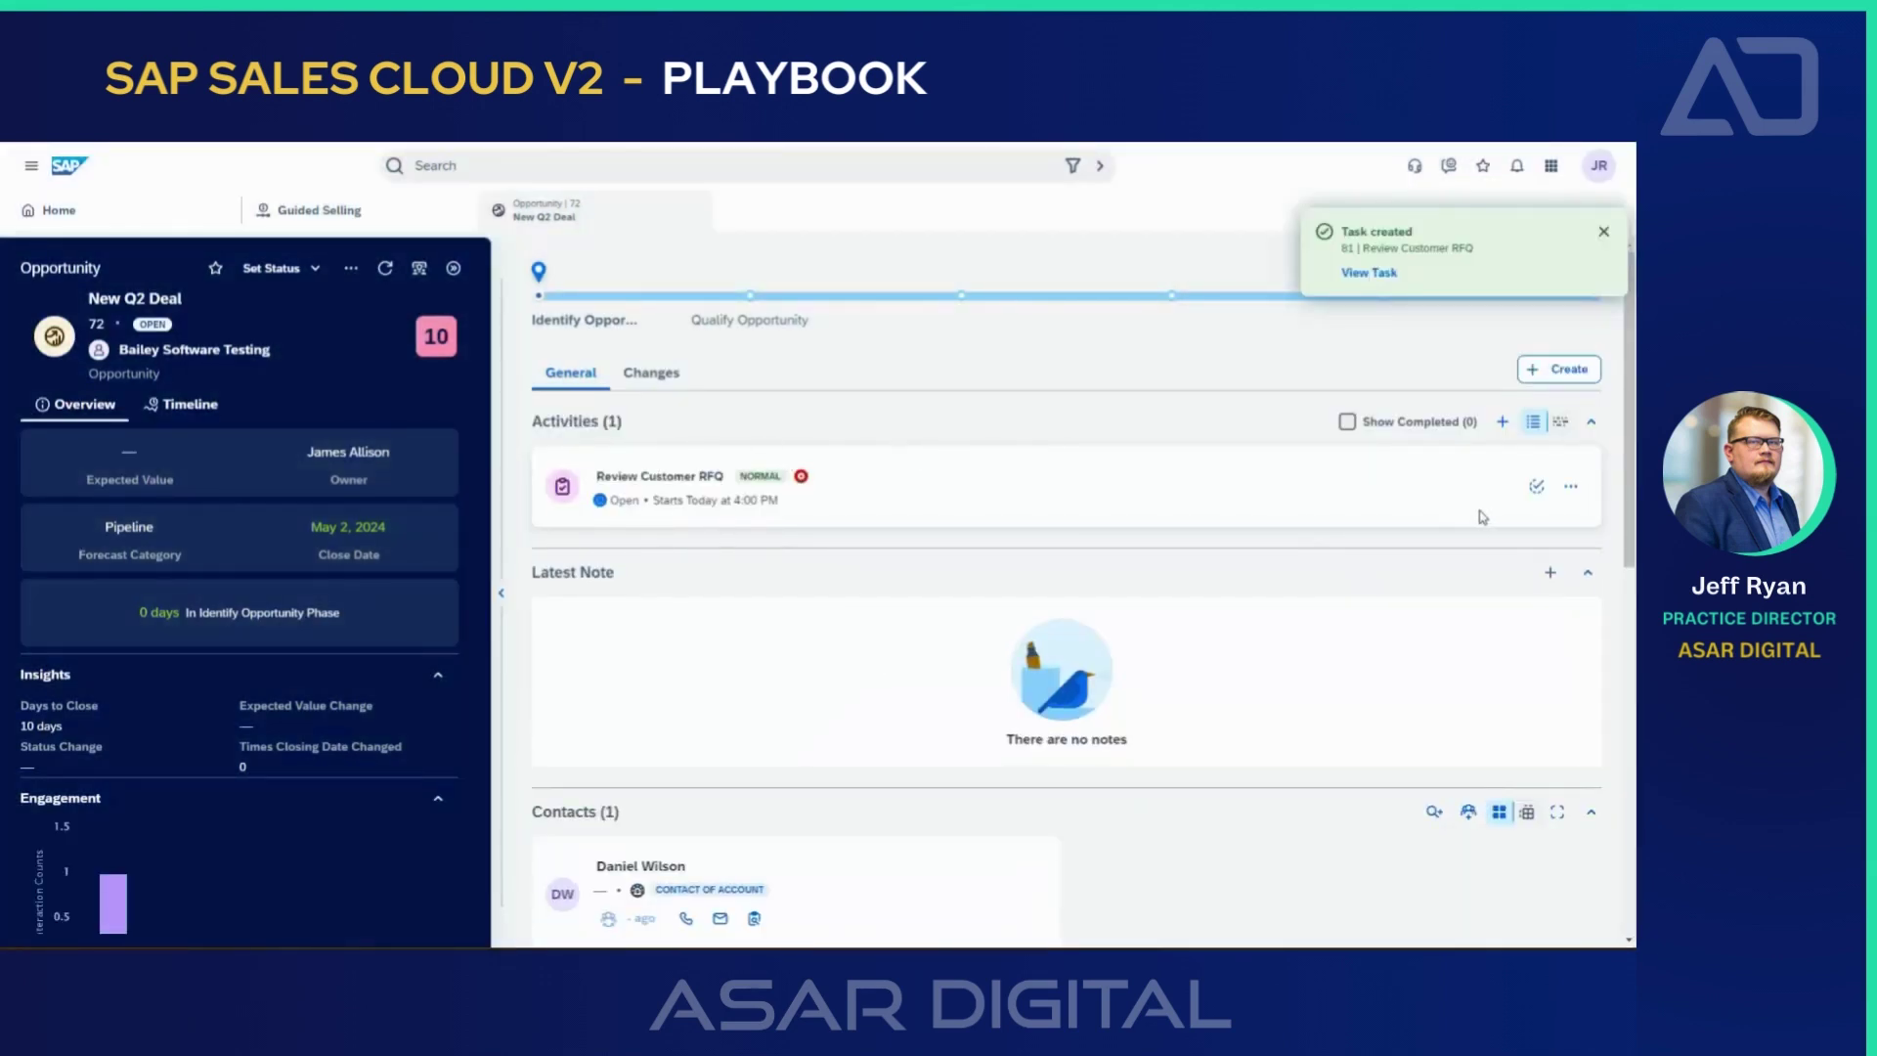
left_click(1539, 489)
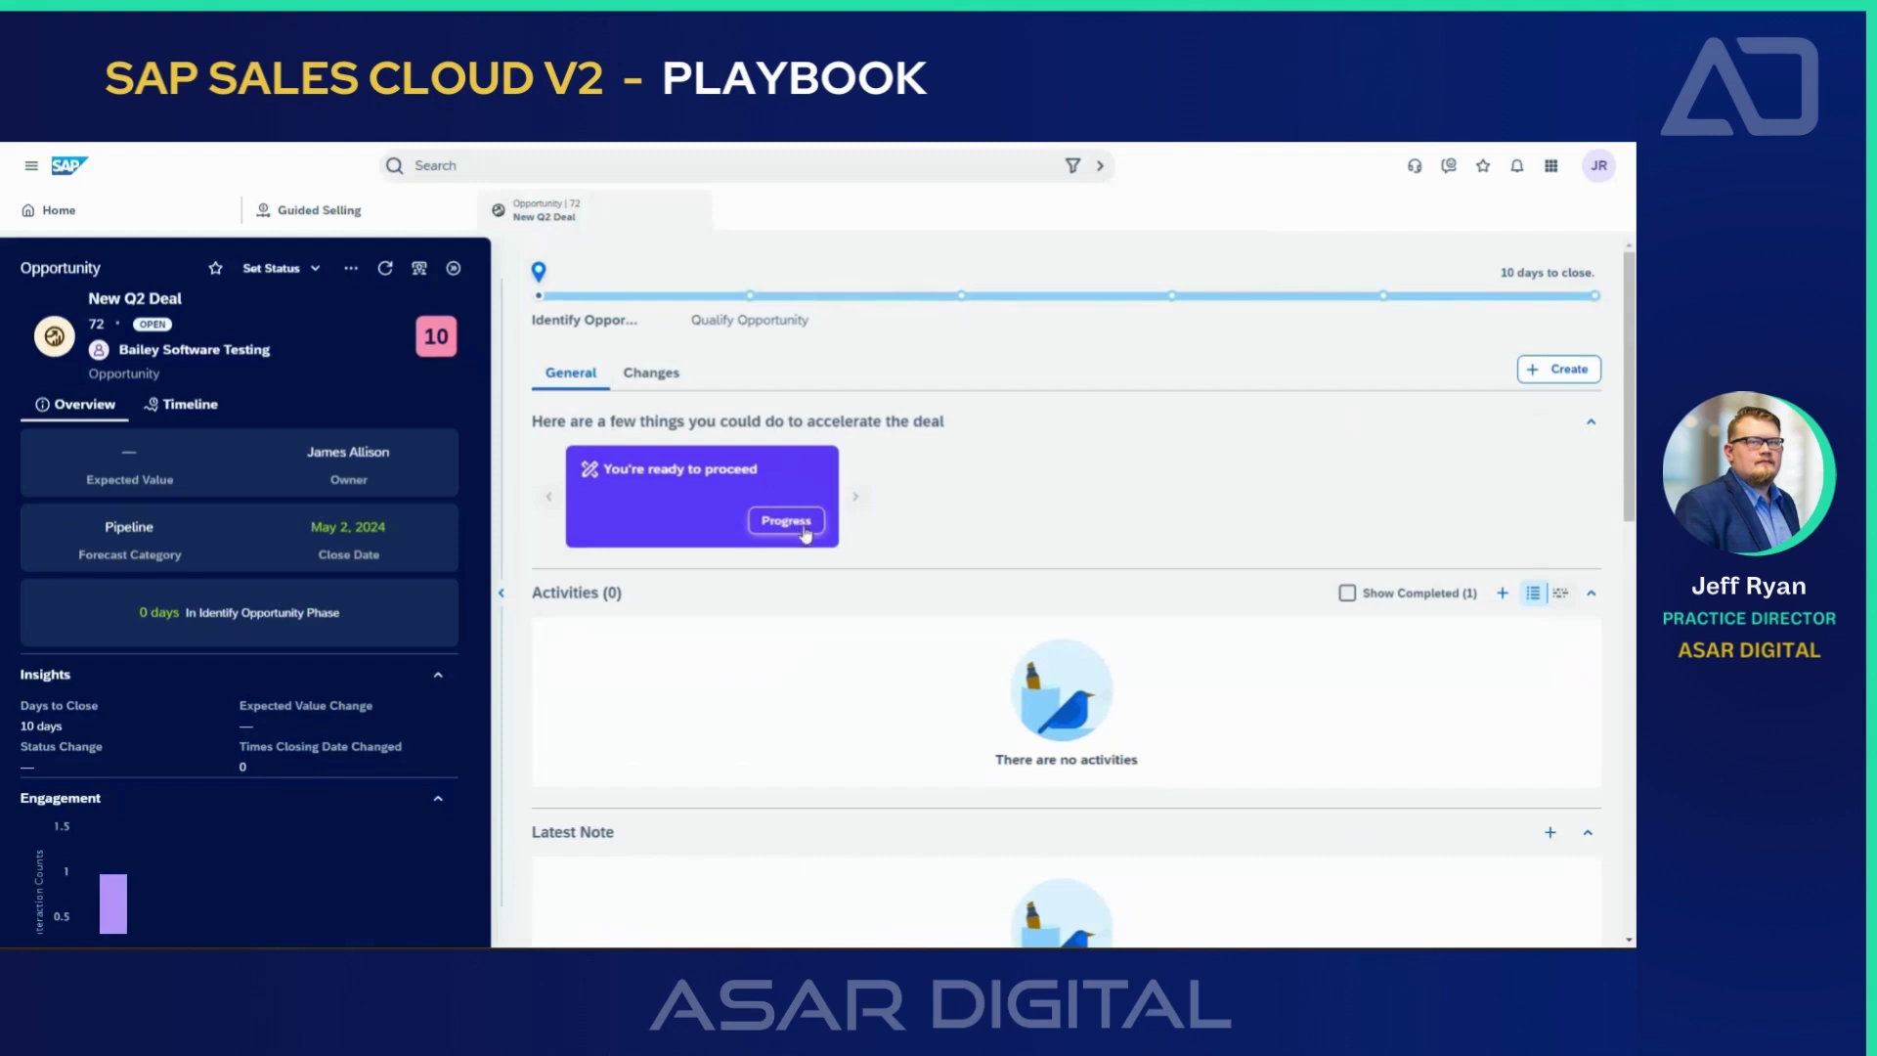
Step: Progress to Qualify Opportunity, then create and complete the Conduct a discovery call task
left_click(787, 521)
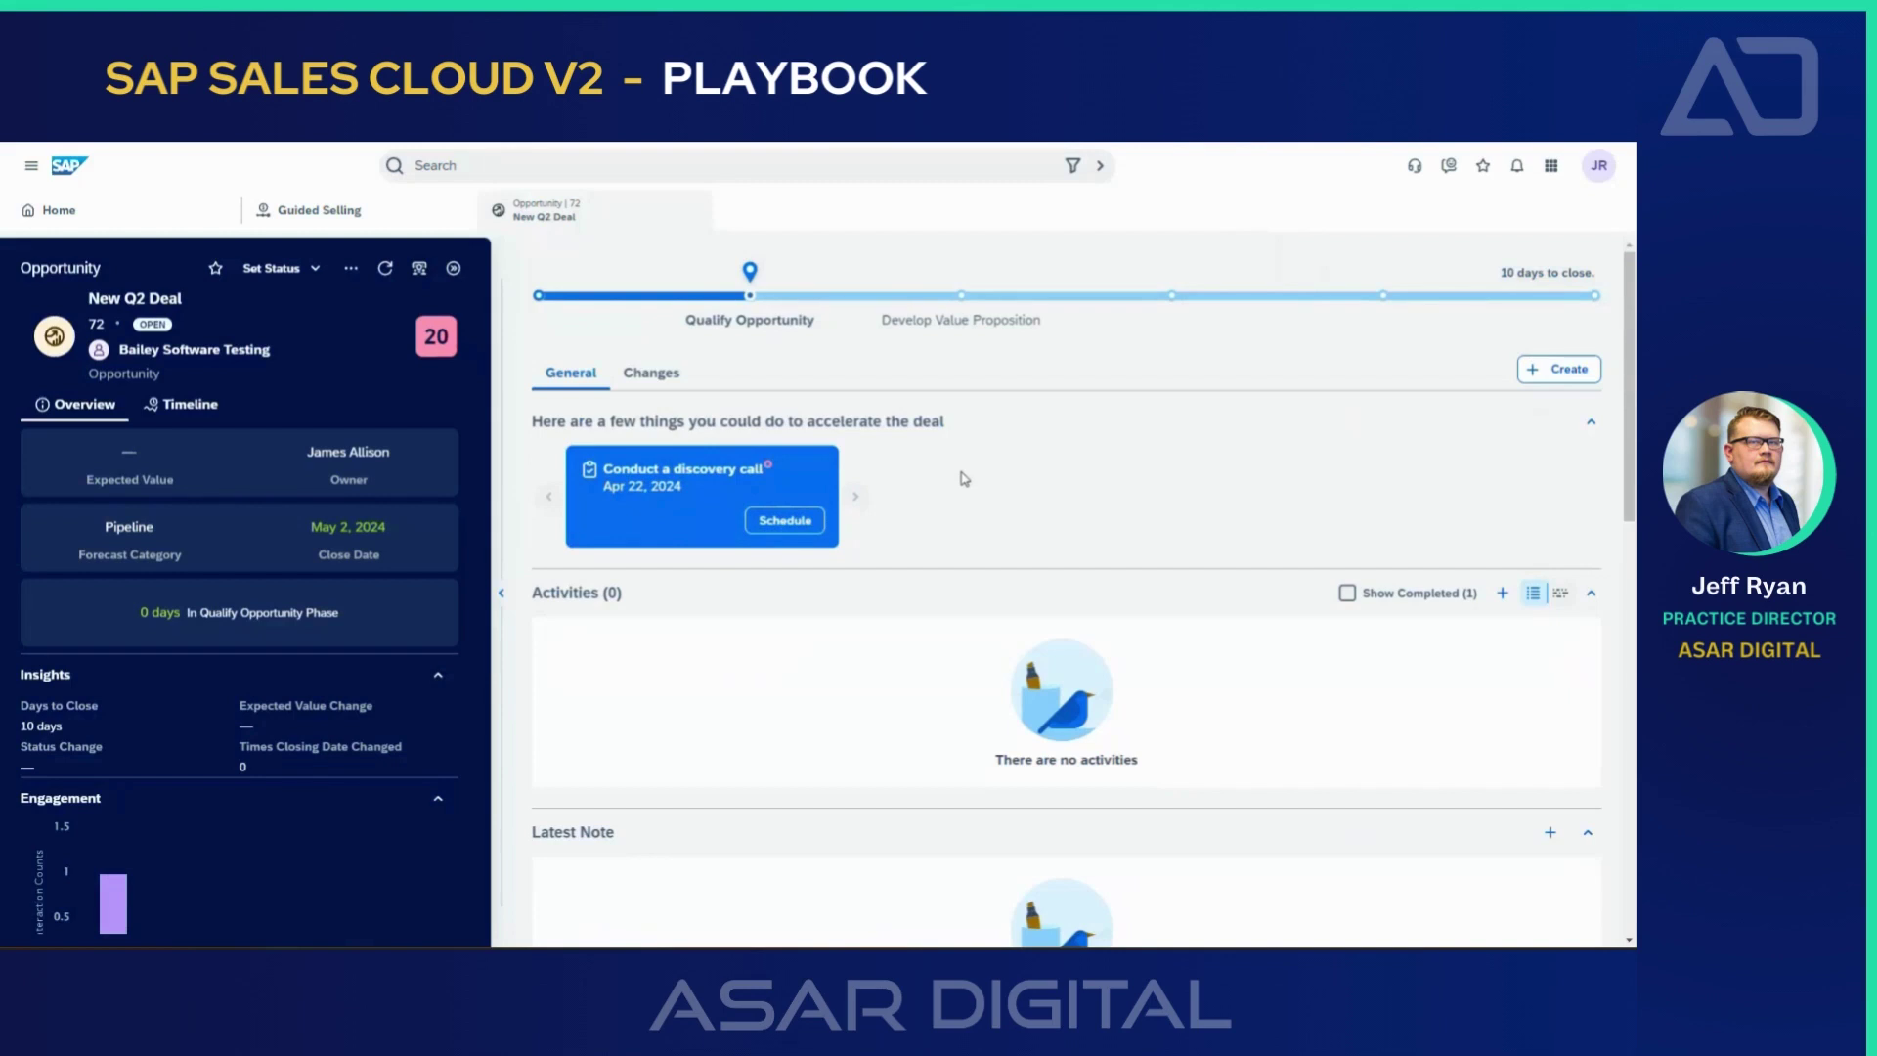
left_click(798, 526)
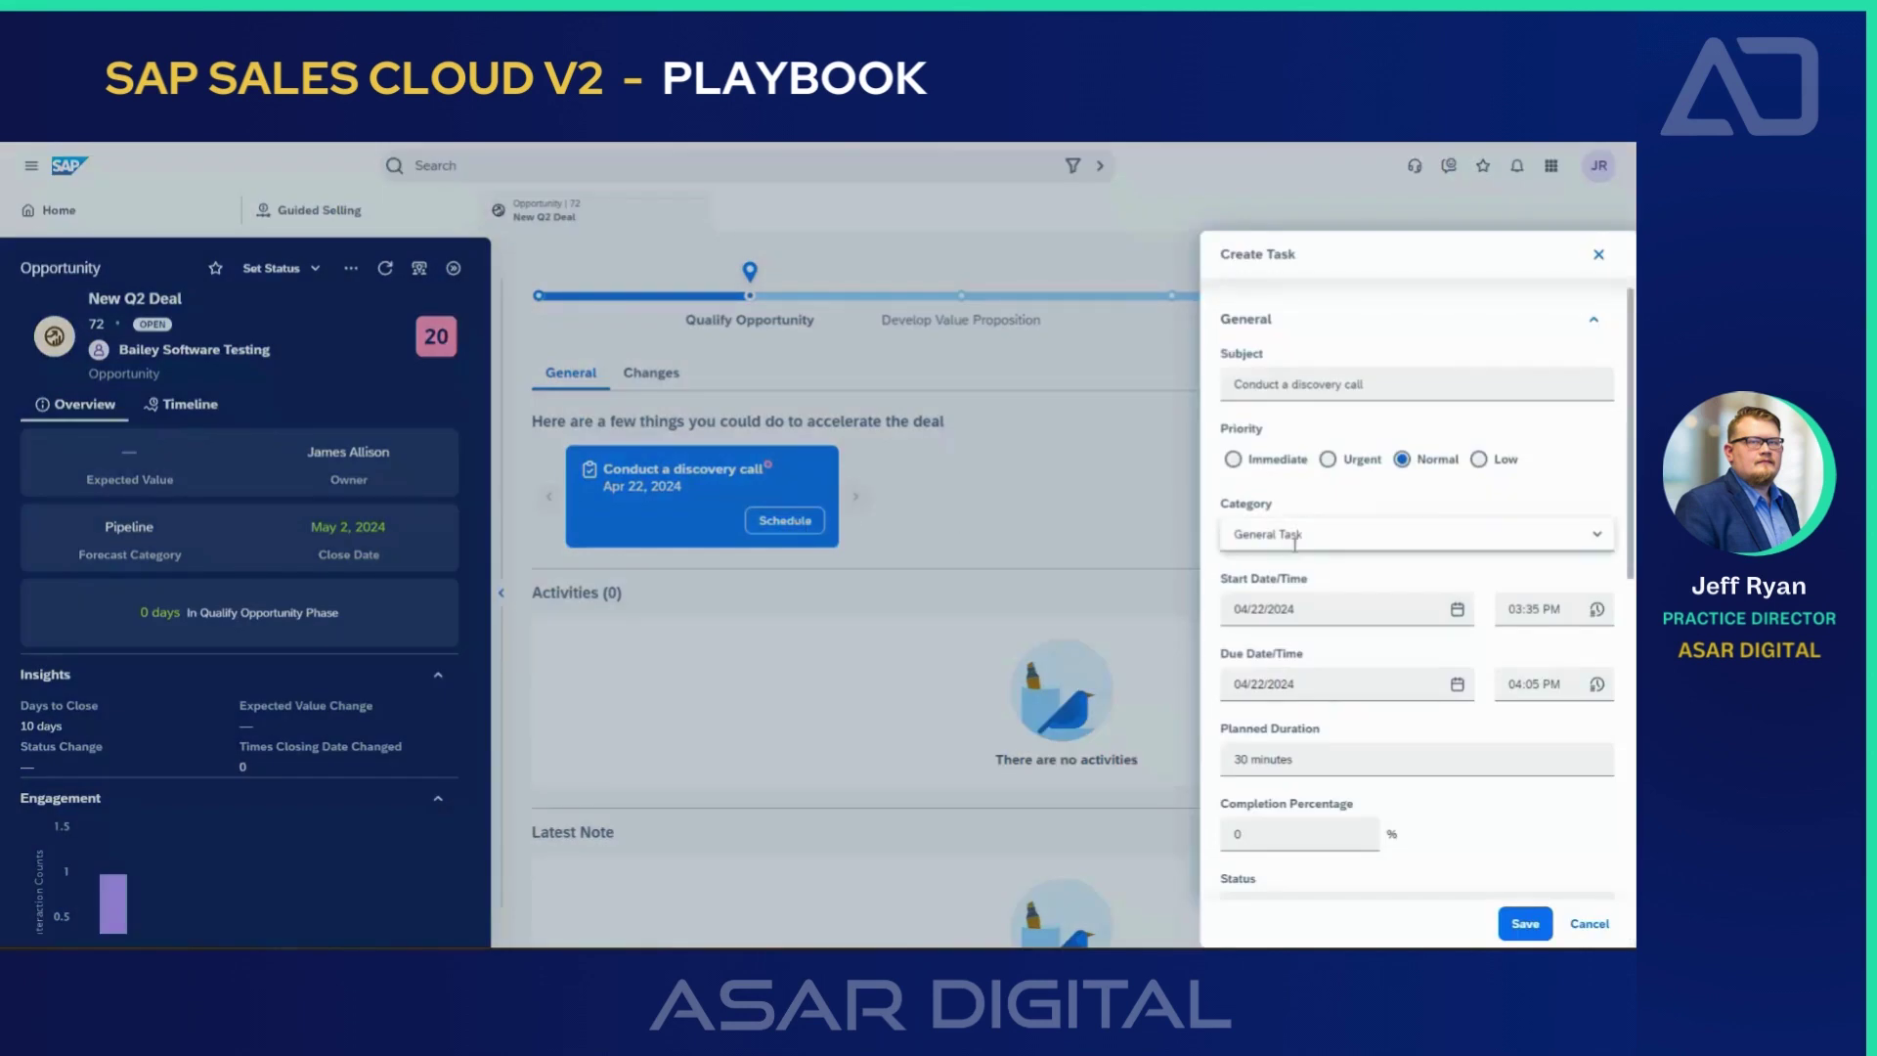
left_click(1525, 925)
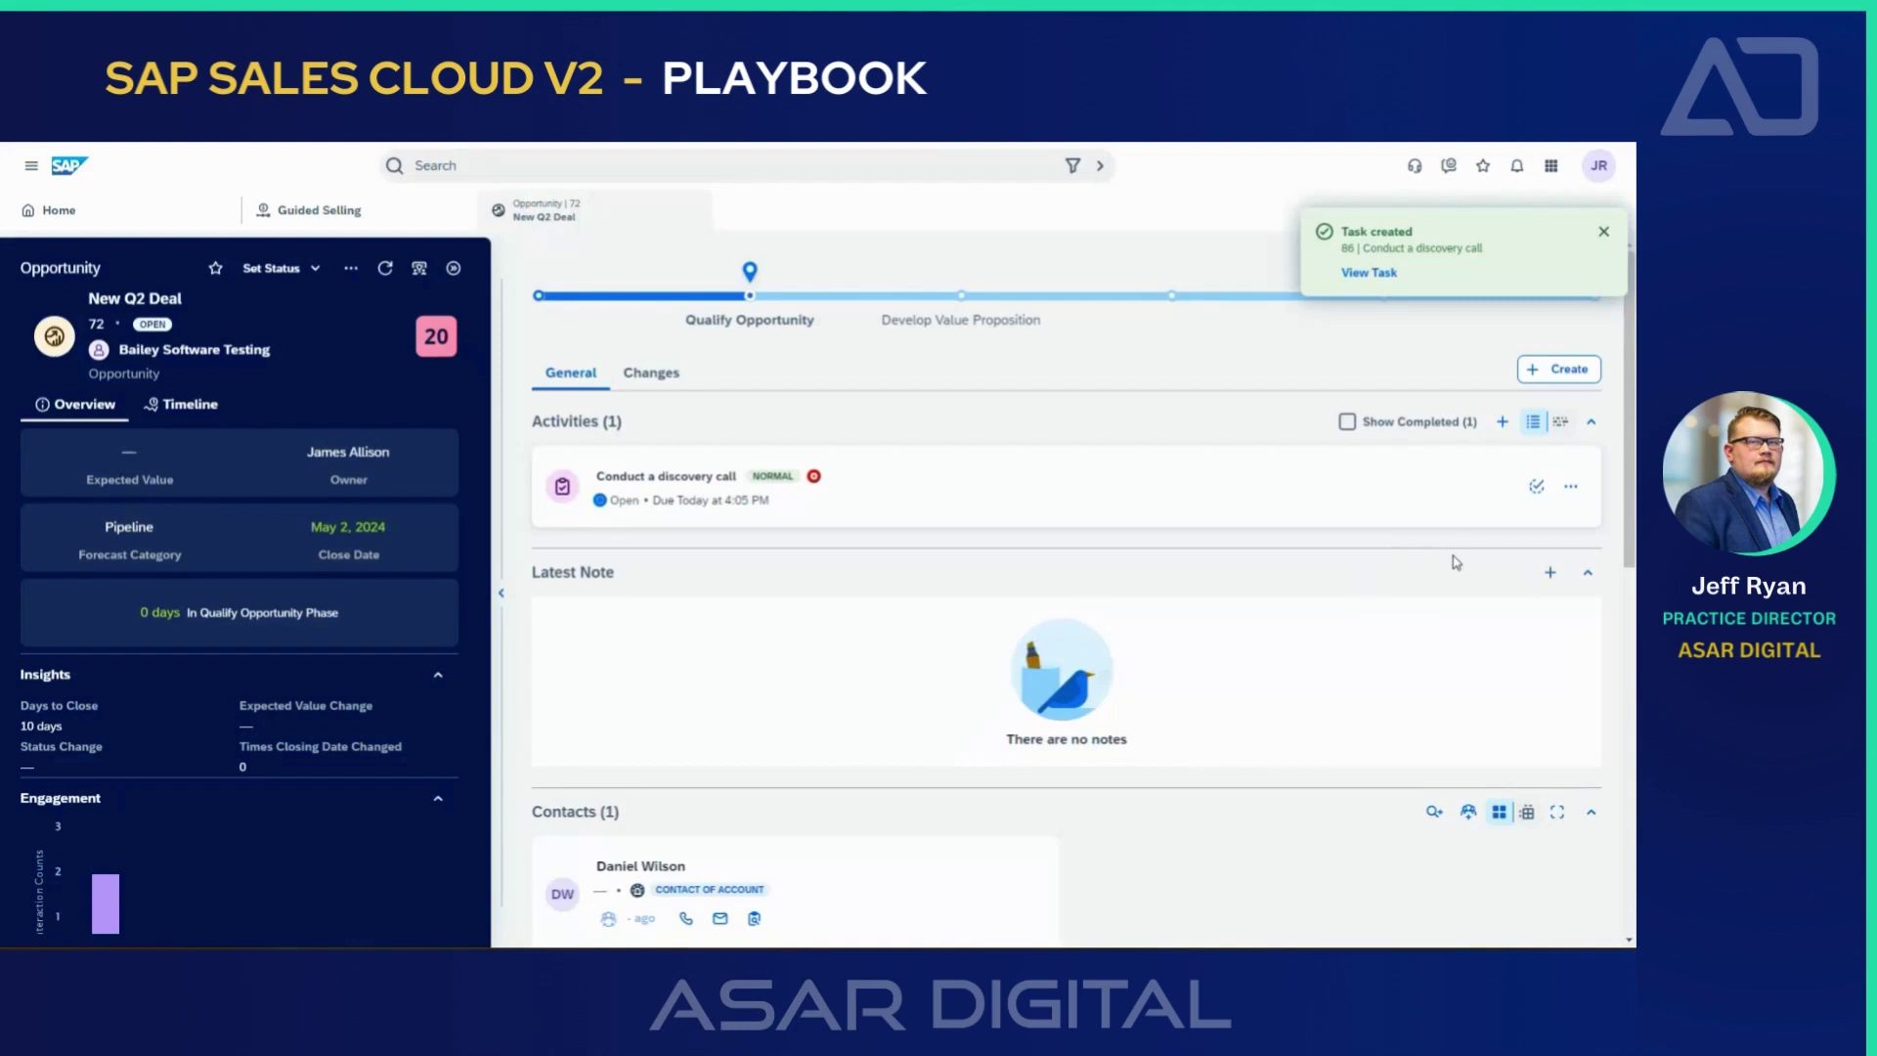
left_click(1536, 489)
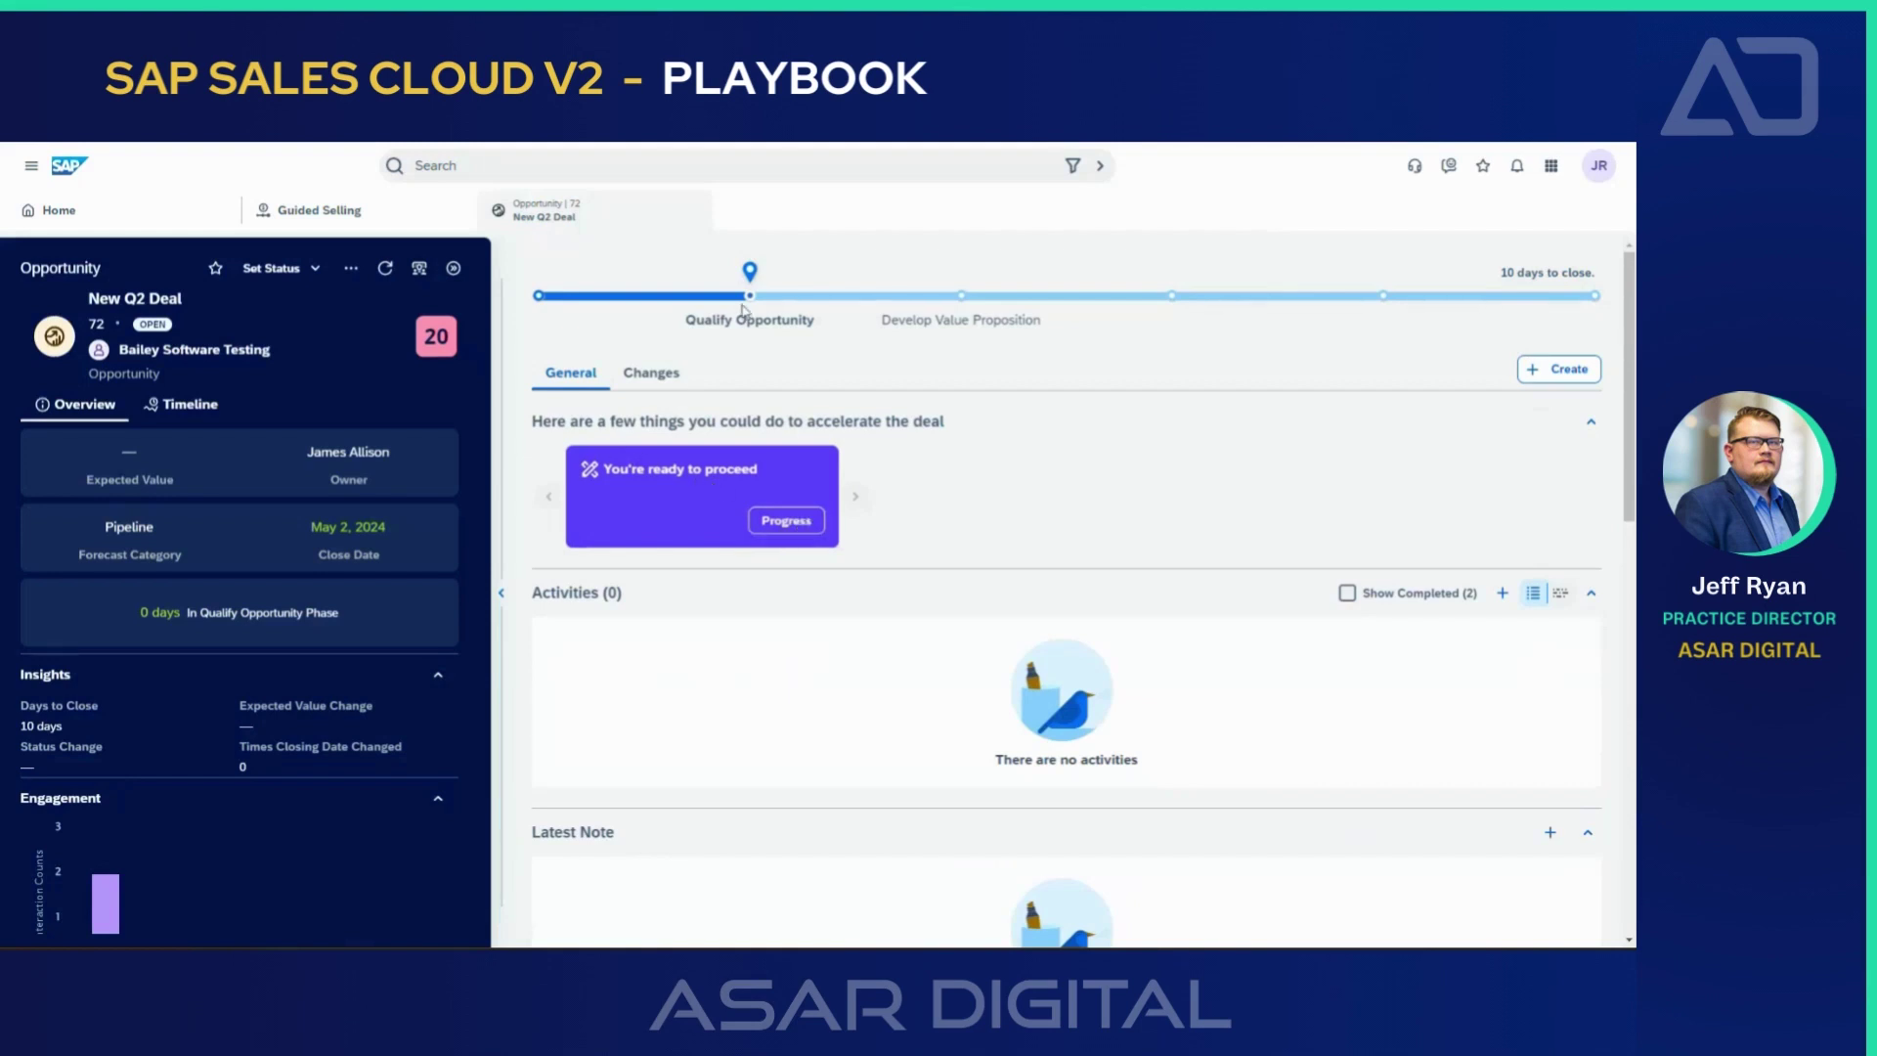
Step: Progress to Develop Value Proposition and schedule the suggested customer demo appointment
left_click(801, 527)
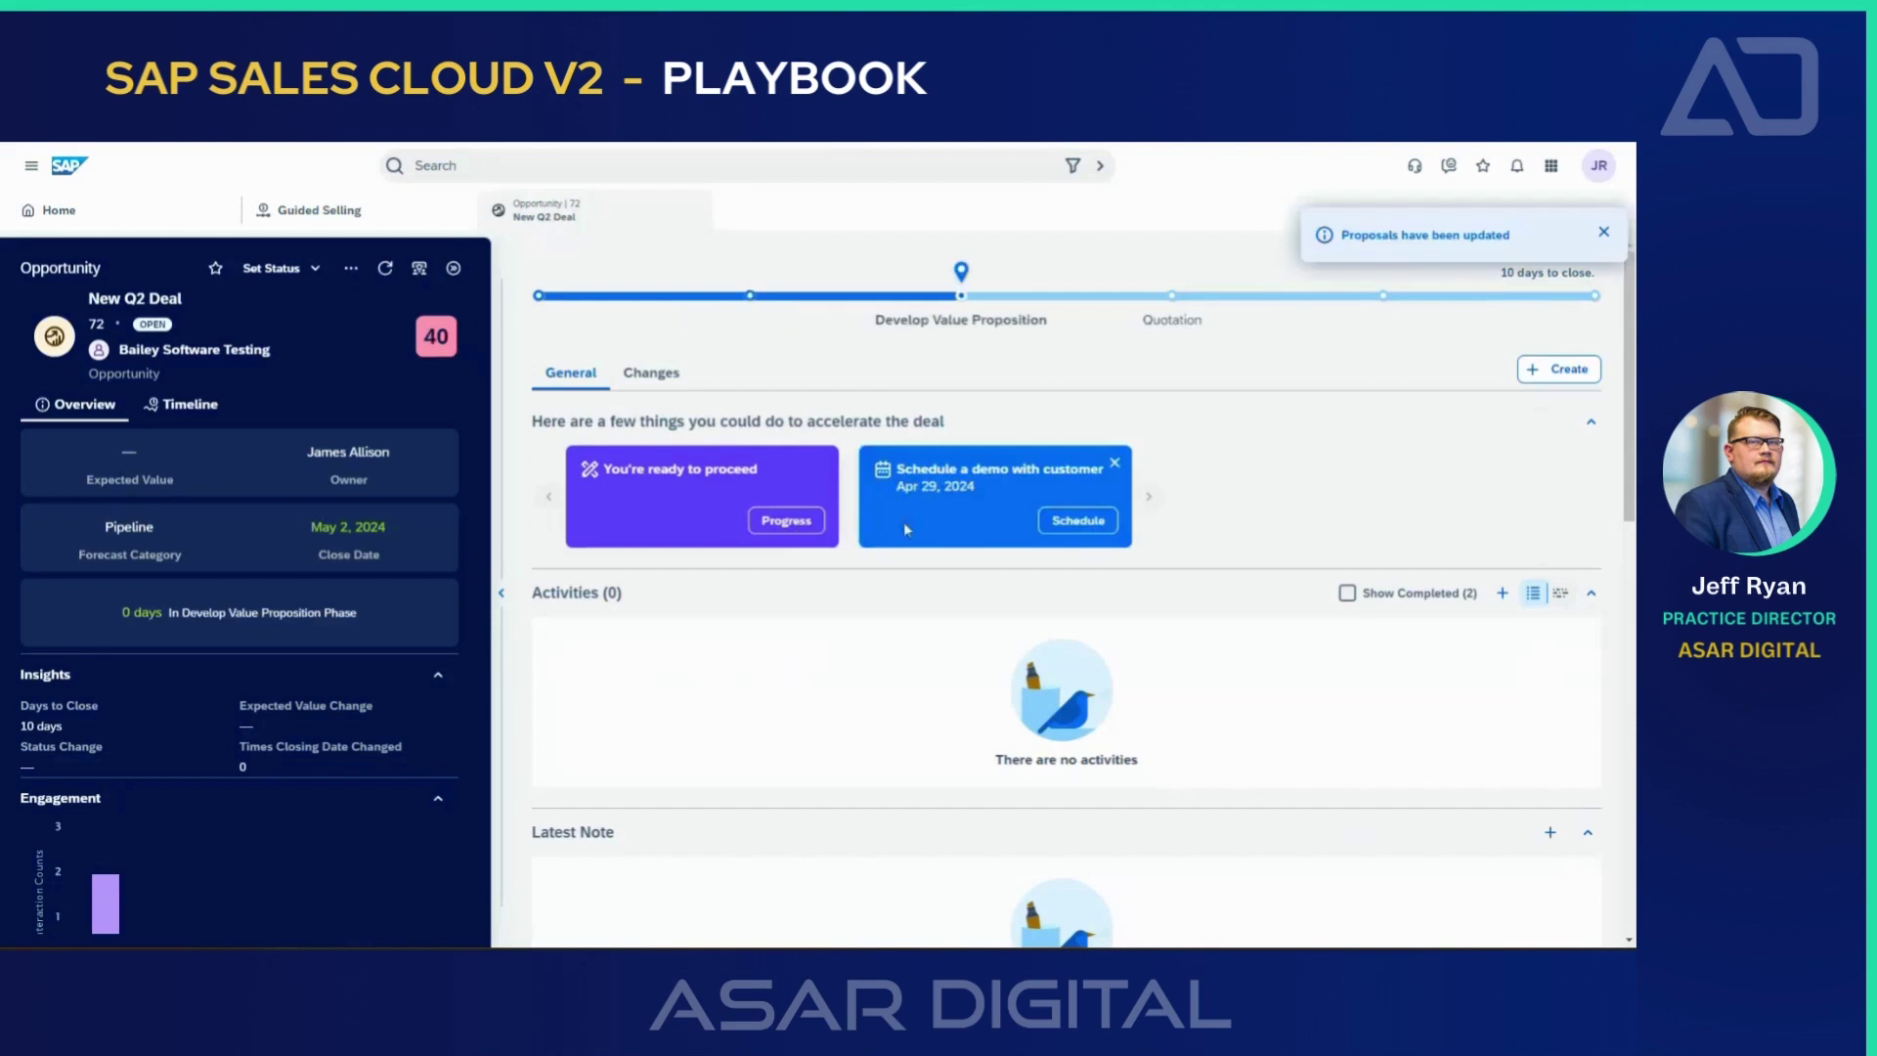
left_click(1074, 523)
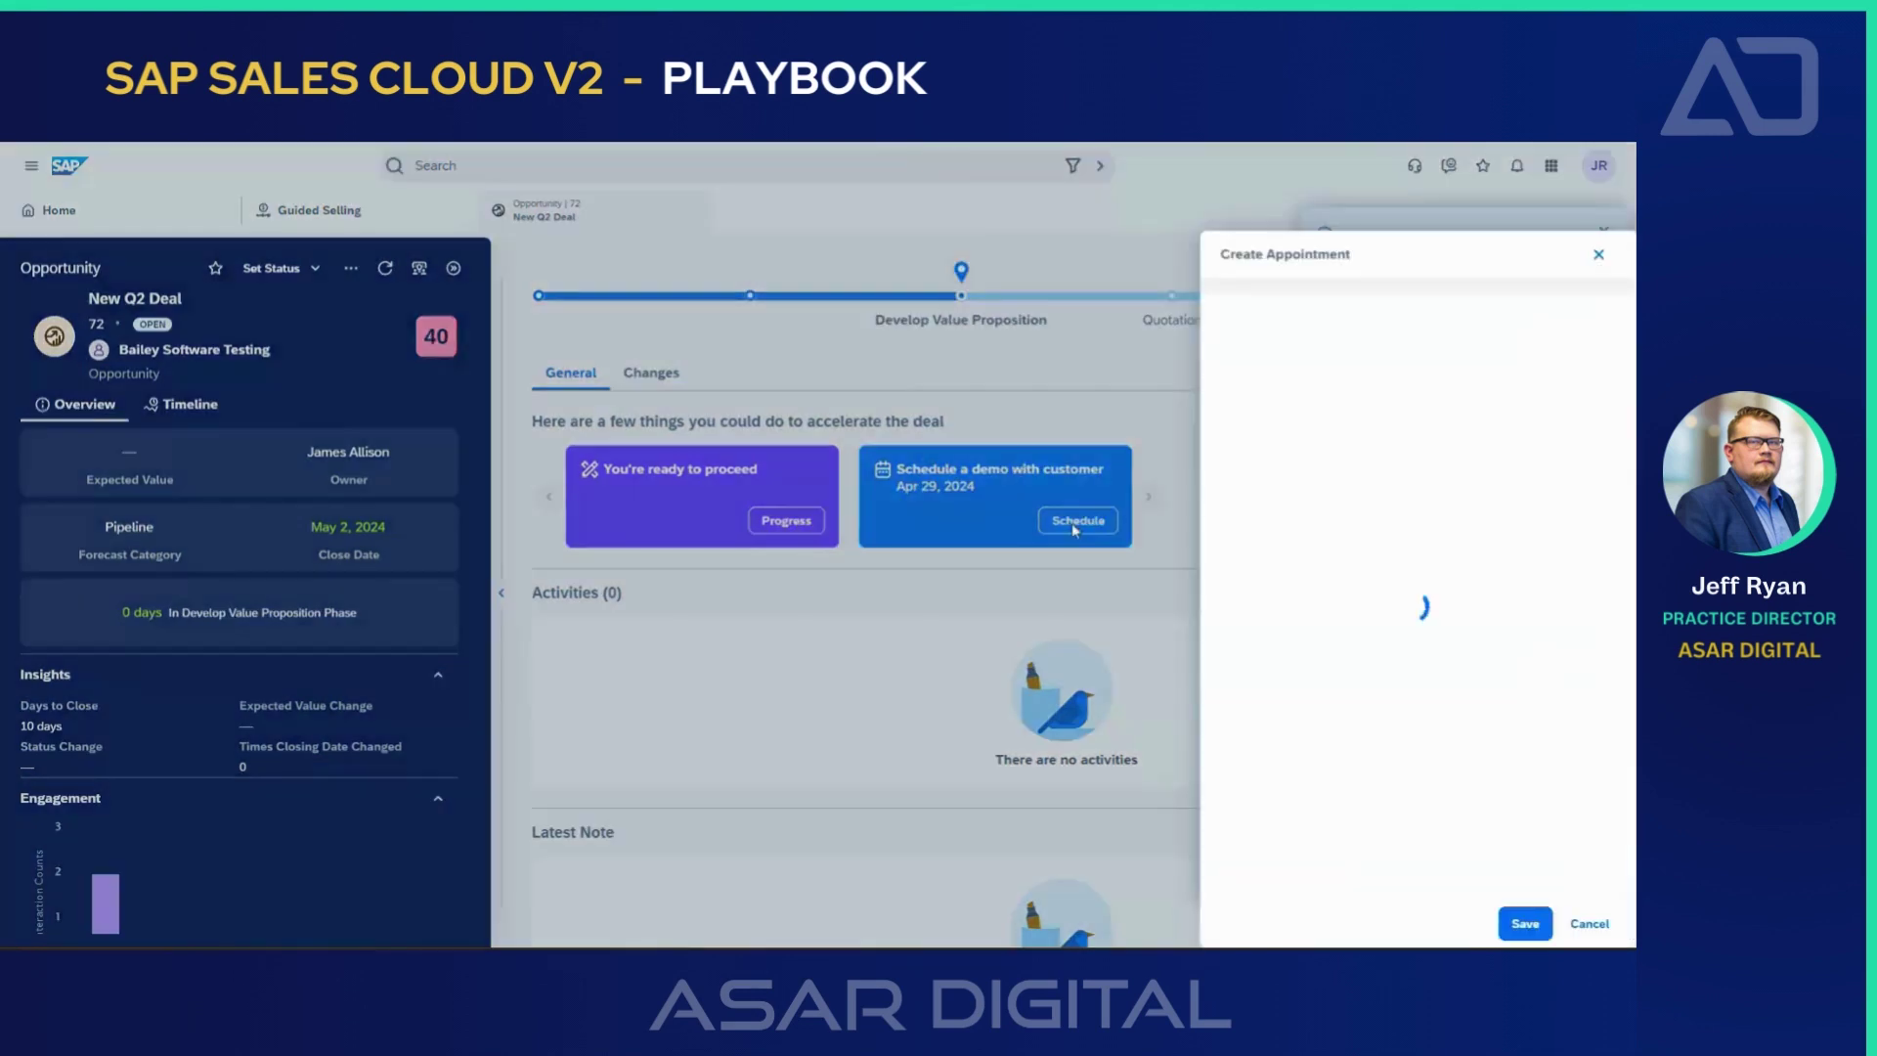
left_click(1525, 923)
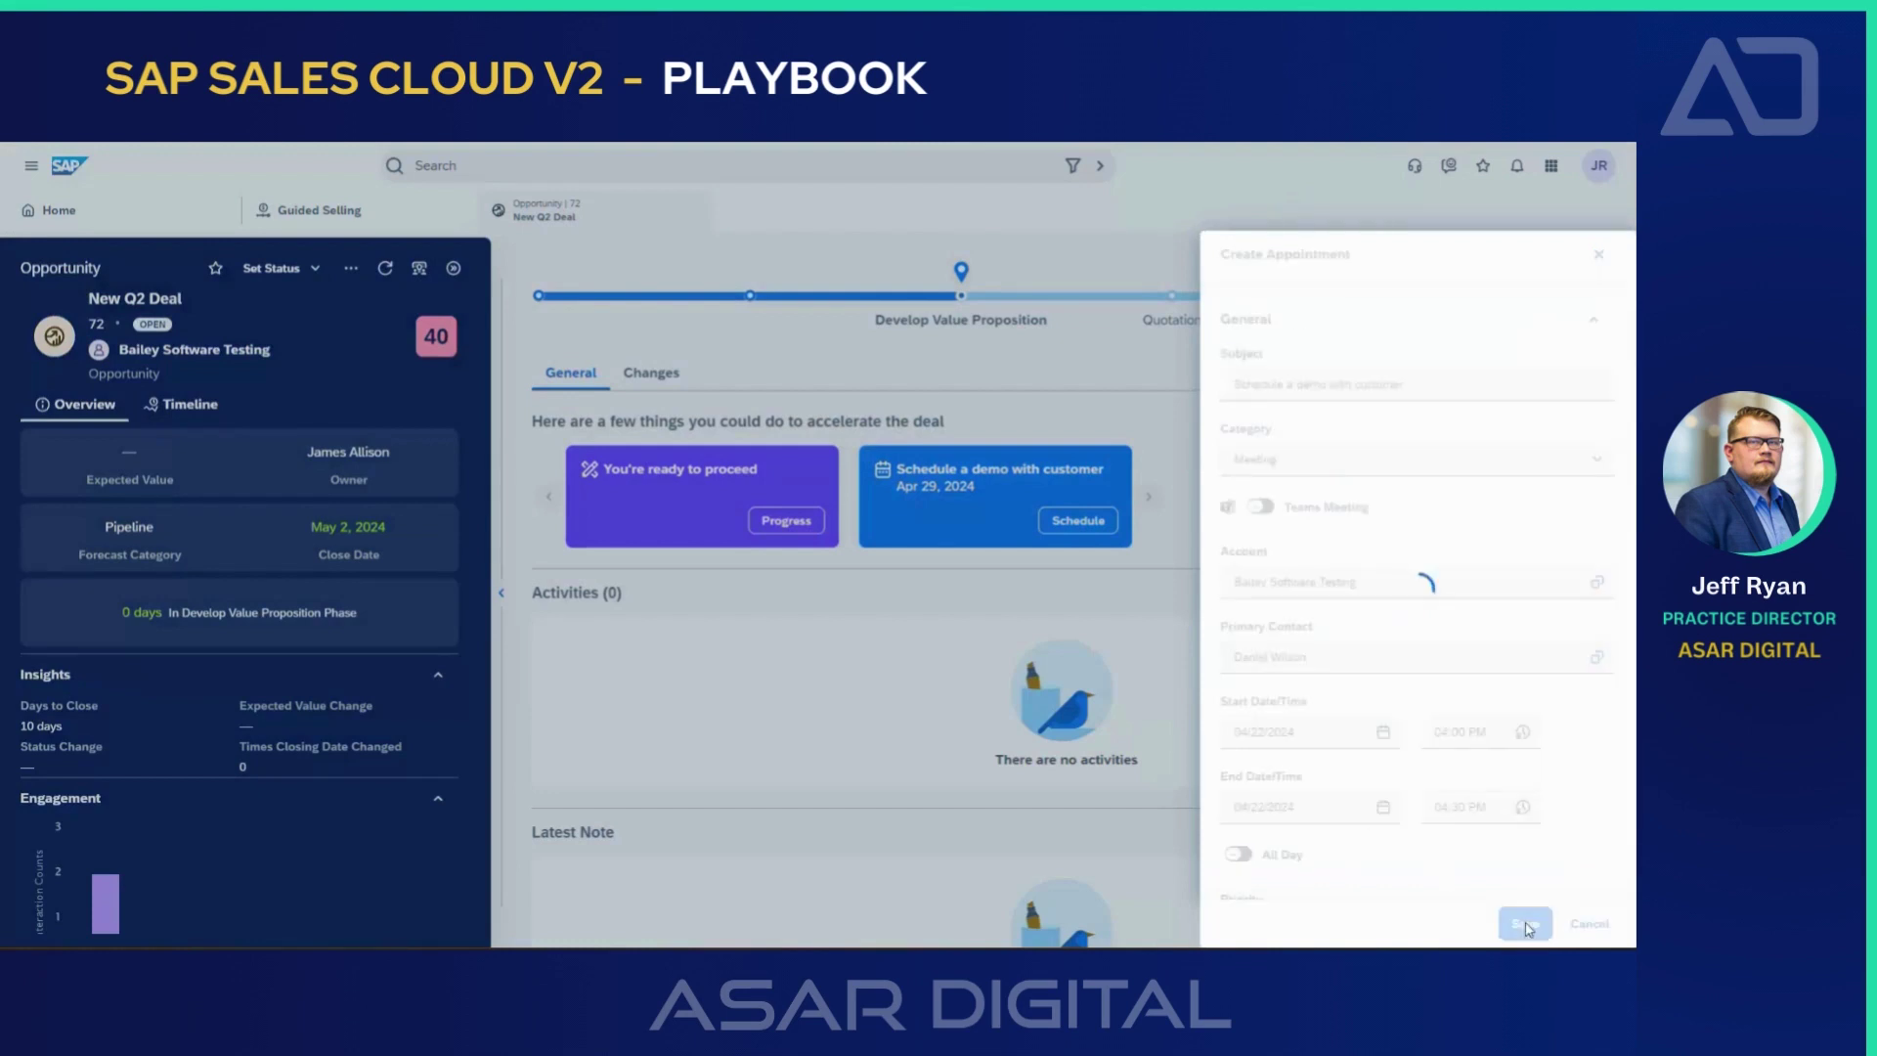
Step: Progress to Quotation, schedule the Submit quote for service task, and complete both open activities
left_click(782, 521)
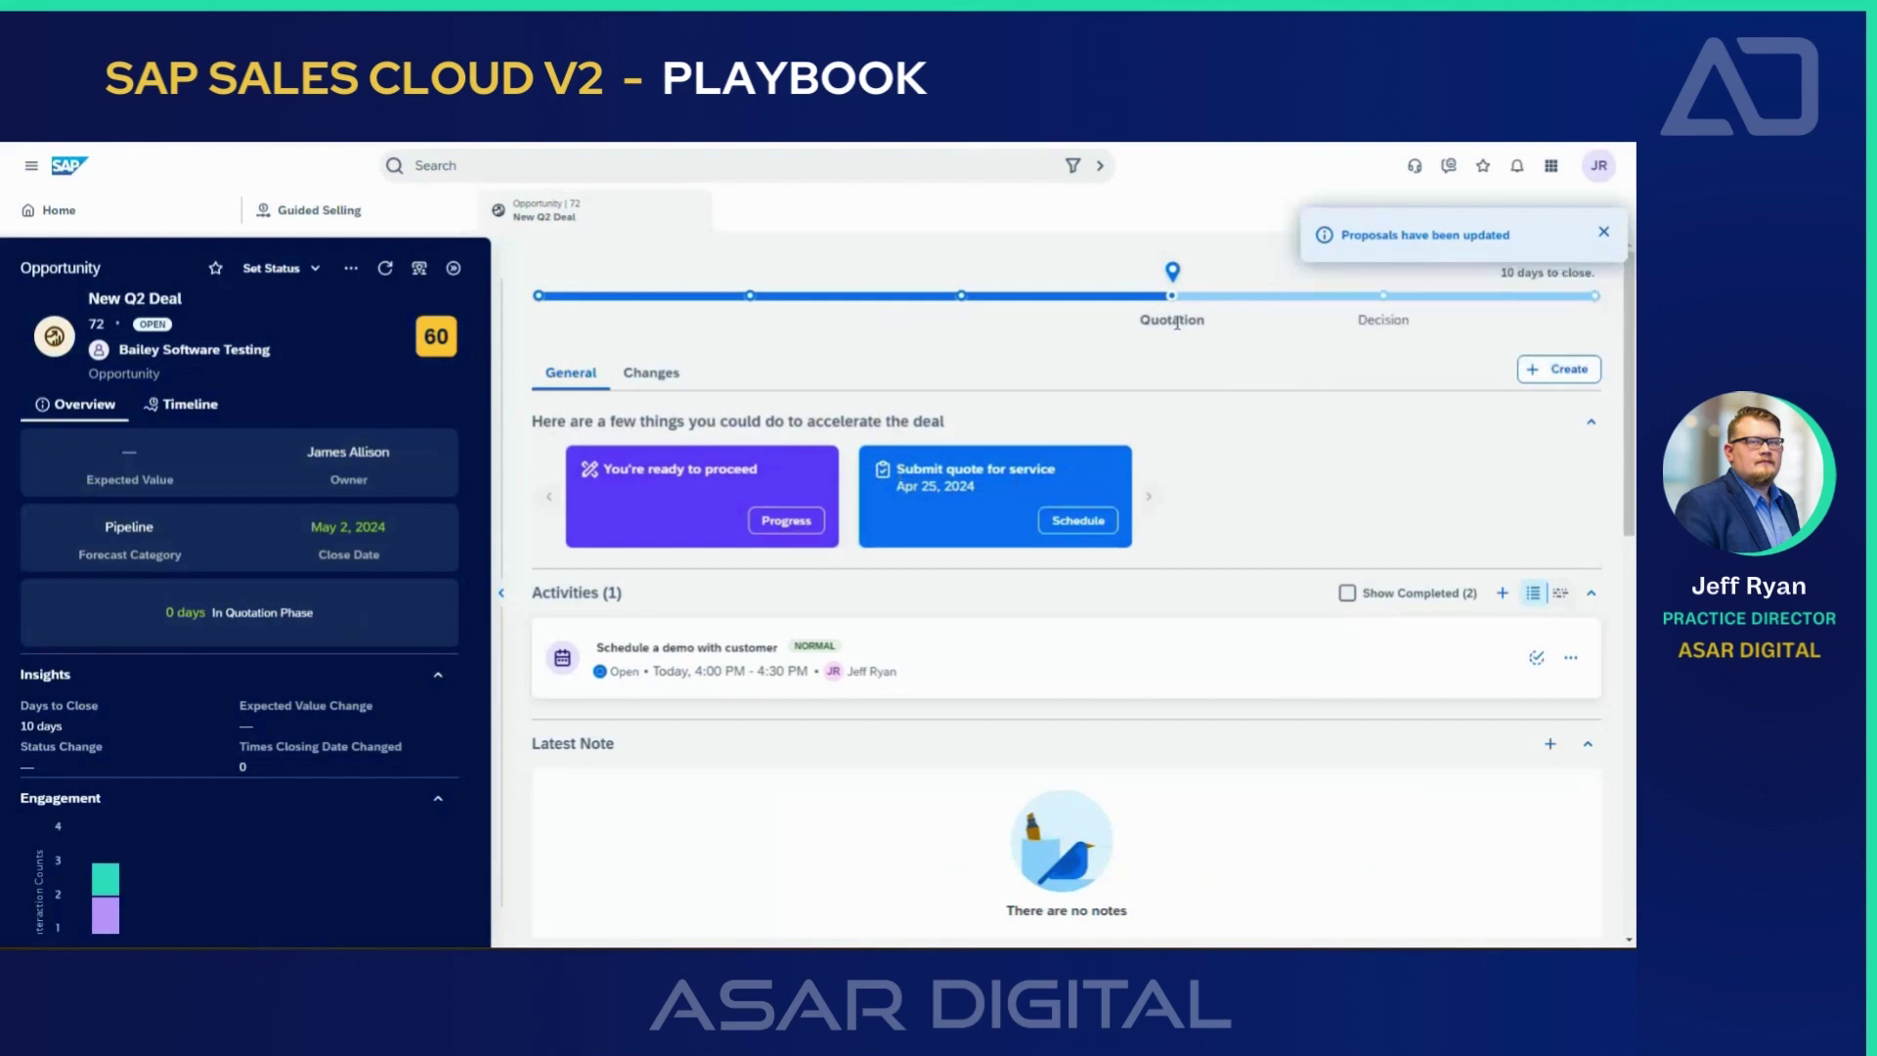
left_click(1076, 523)
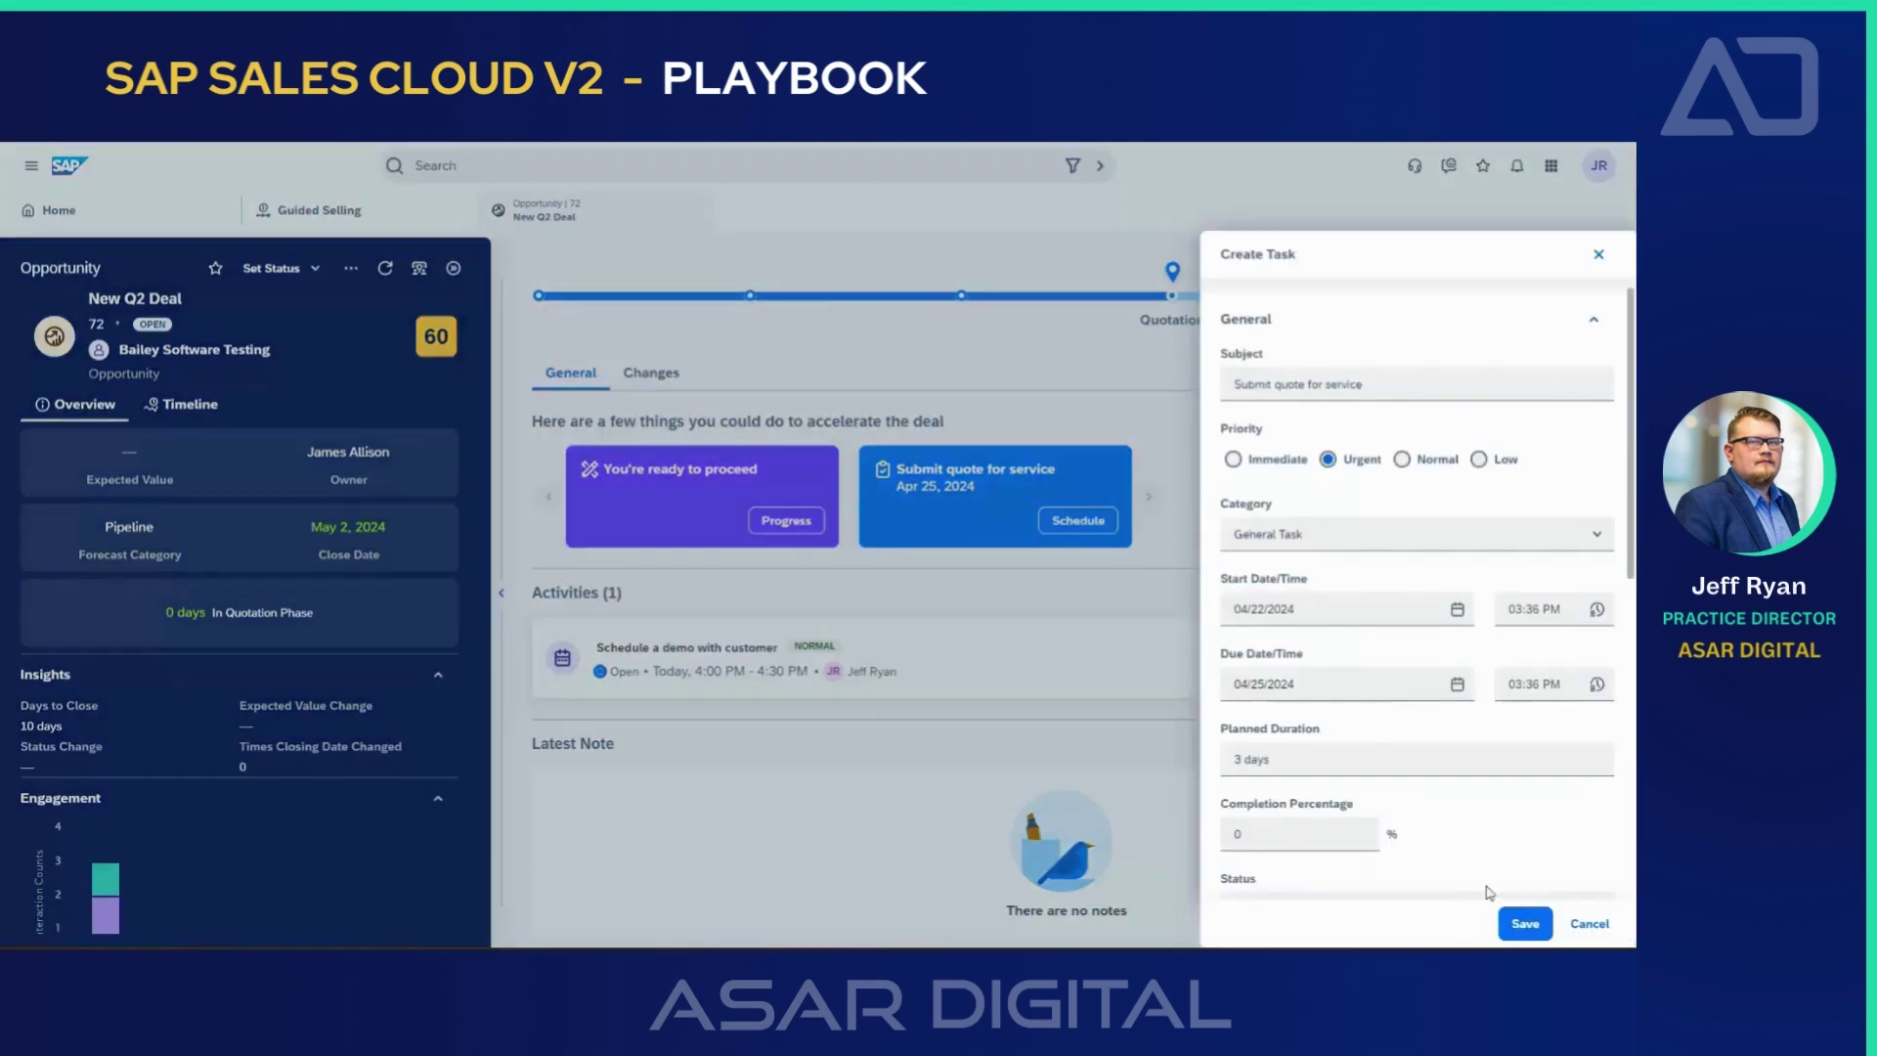
left_click(1524, 922)
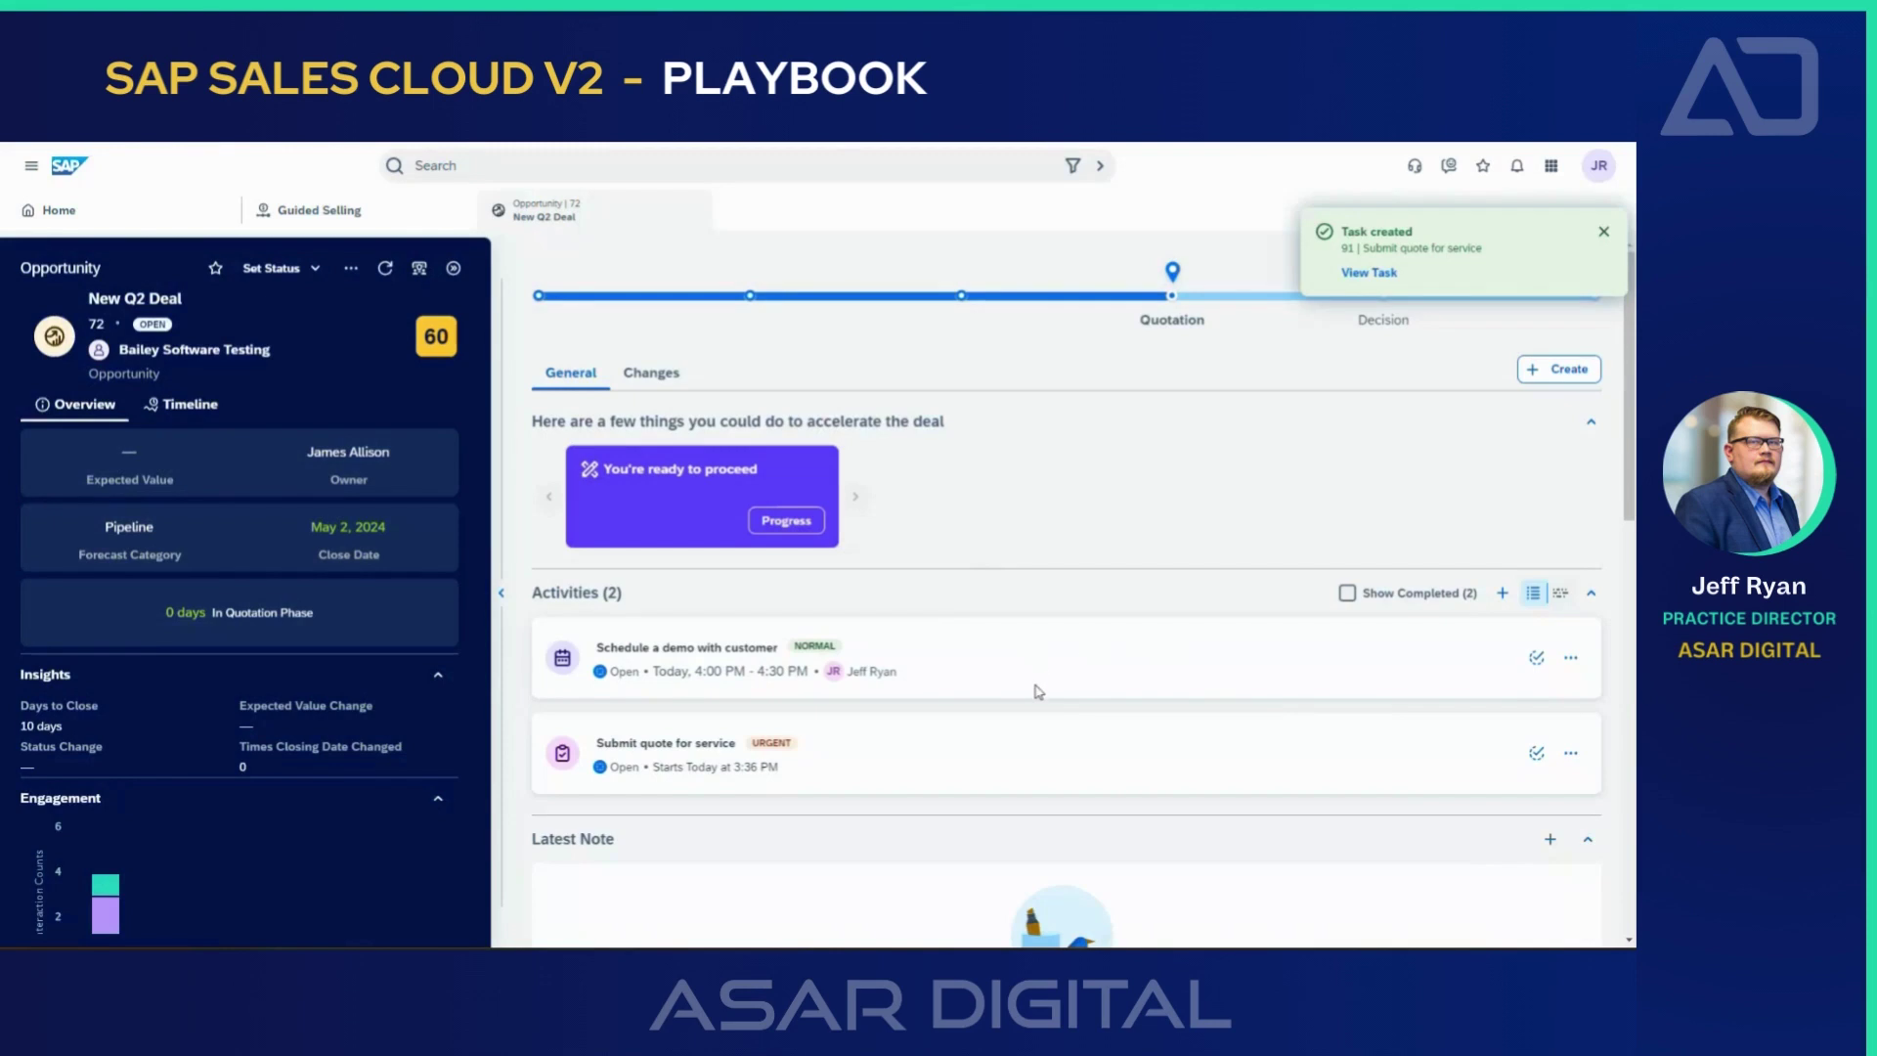
left_click(1536, 669)
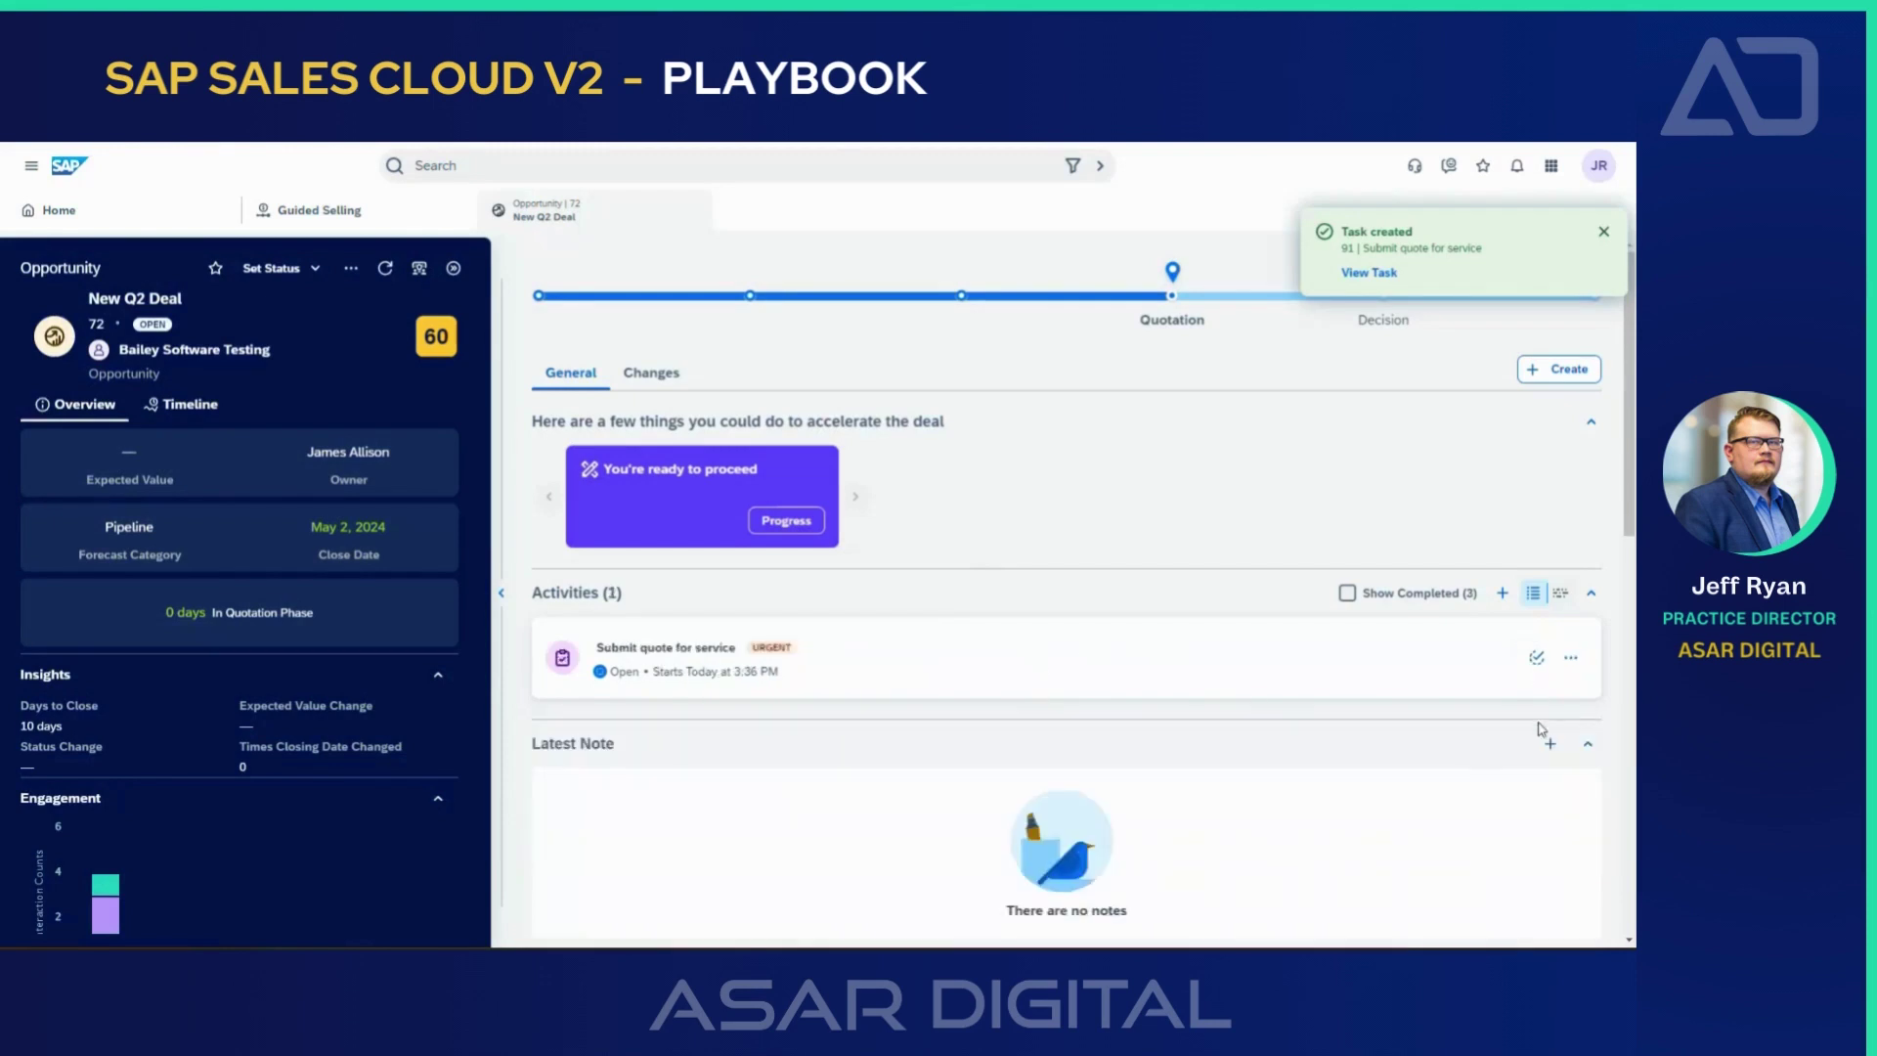
left_click(1539, 665)
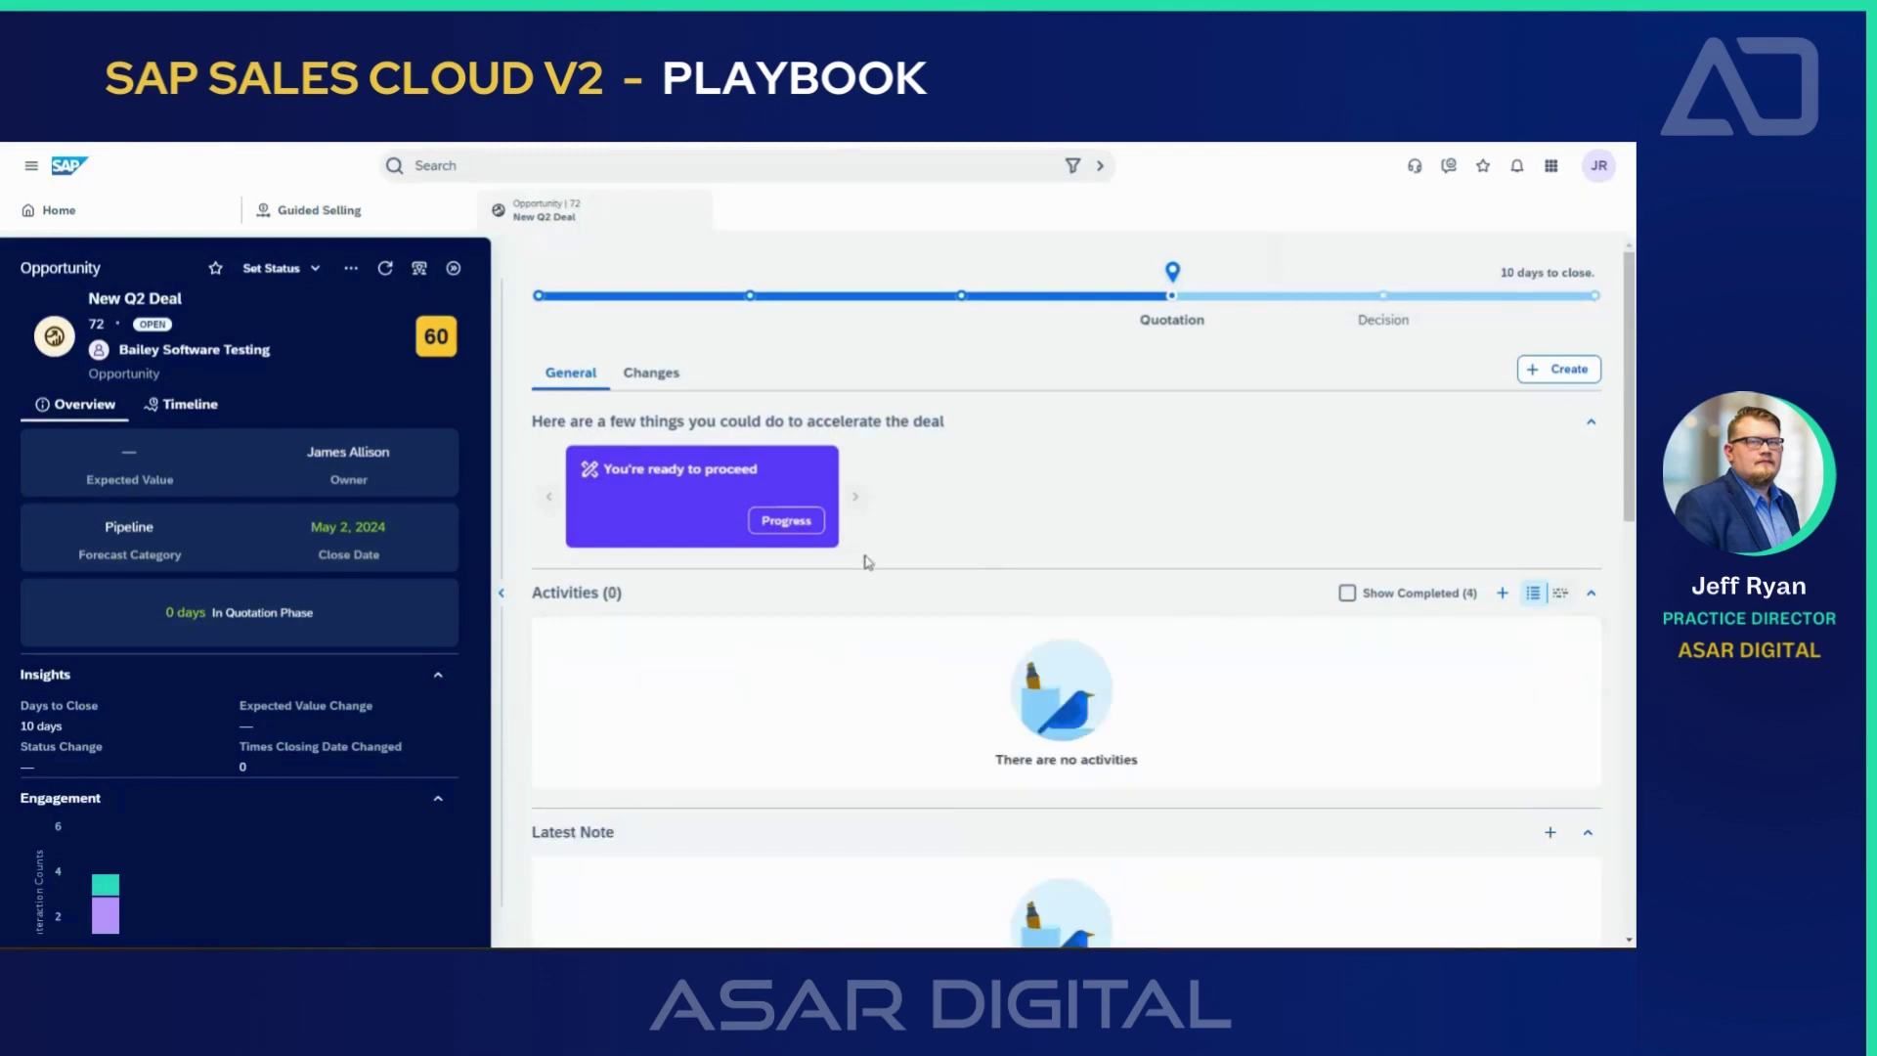
Step: Progress to Decision, create the Confirm Customers Decision task, then advance the deal to Close
left_click(802, 536)
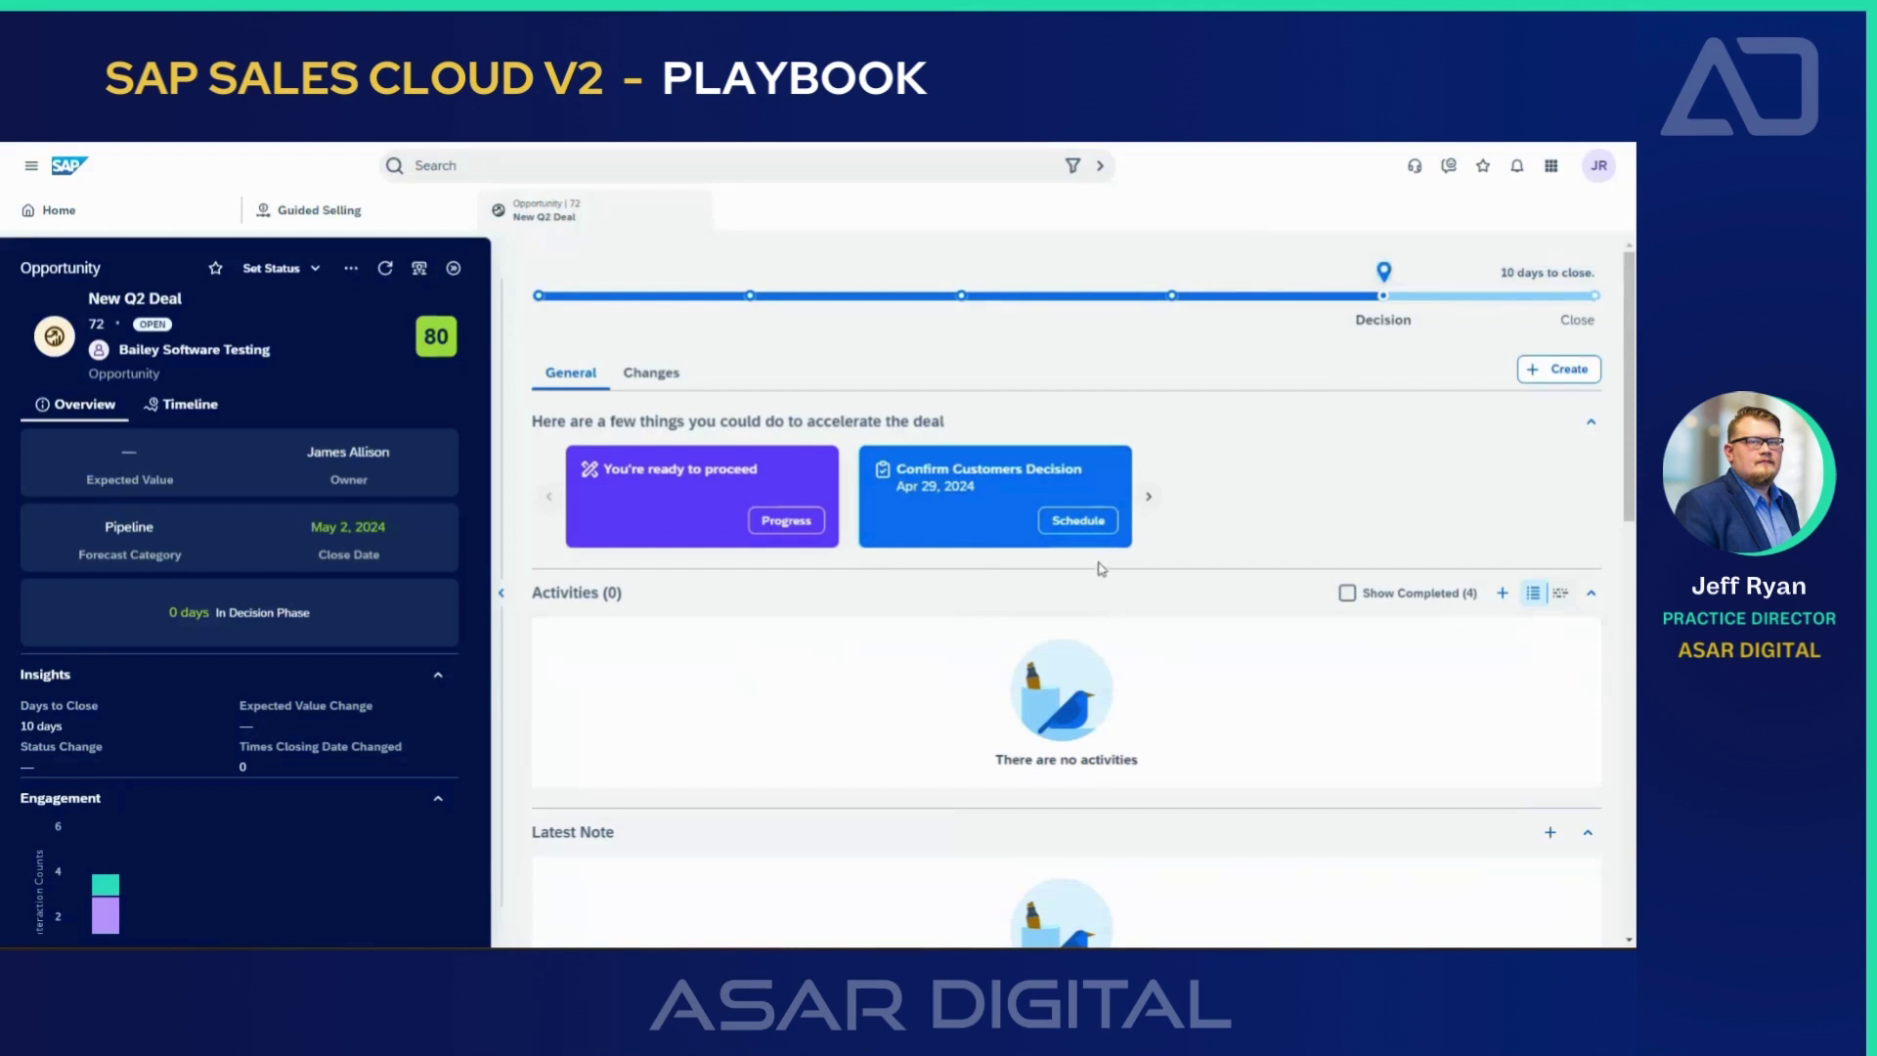
left_click(1077, 520)
left_click(1548, 926)
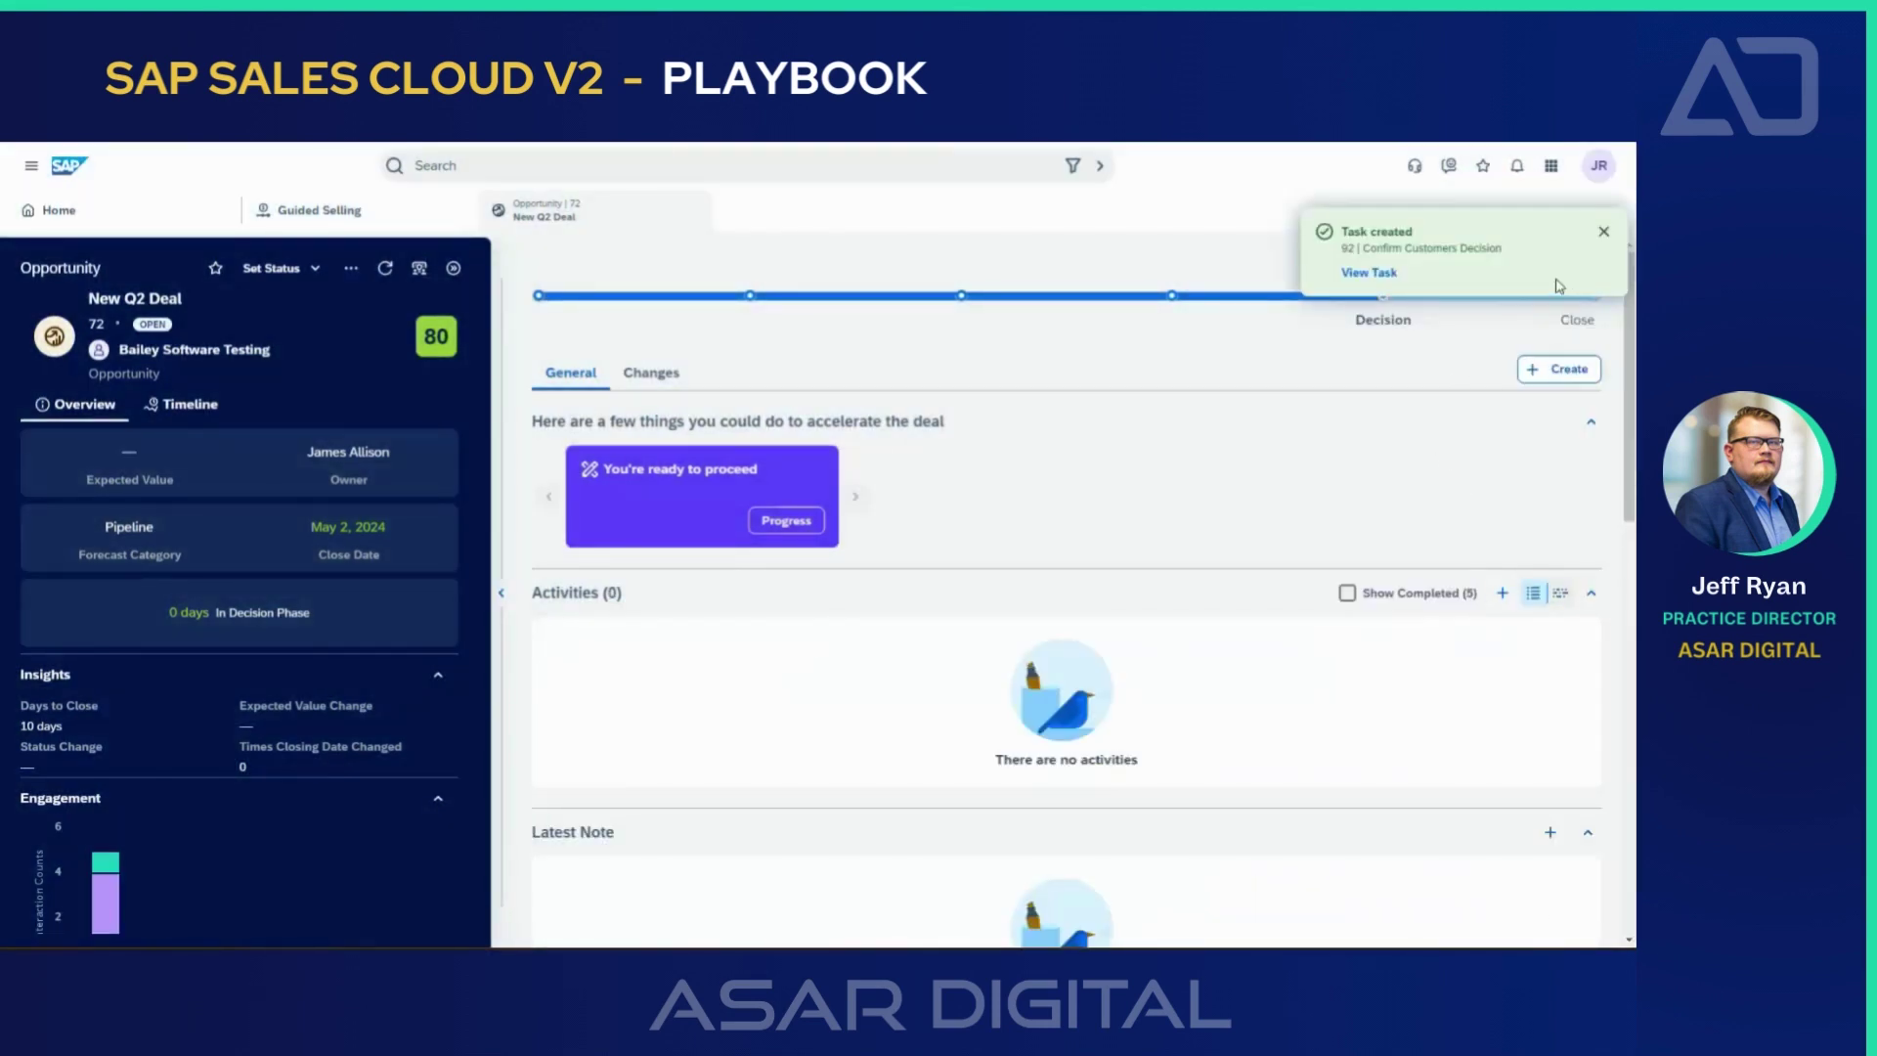
left_click(1603, 232)
left_click(809, 521)
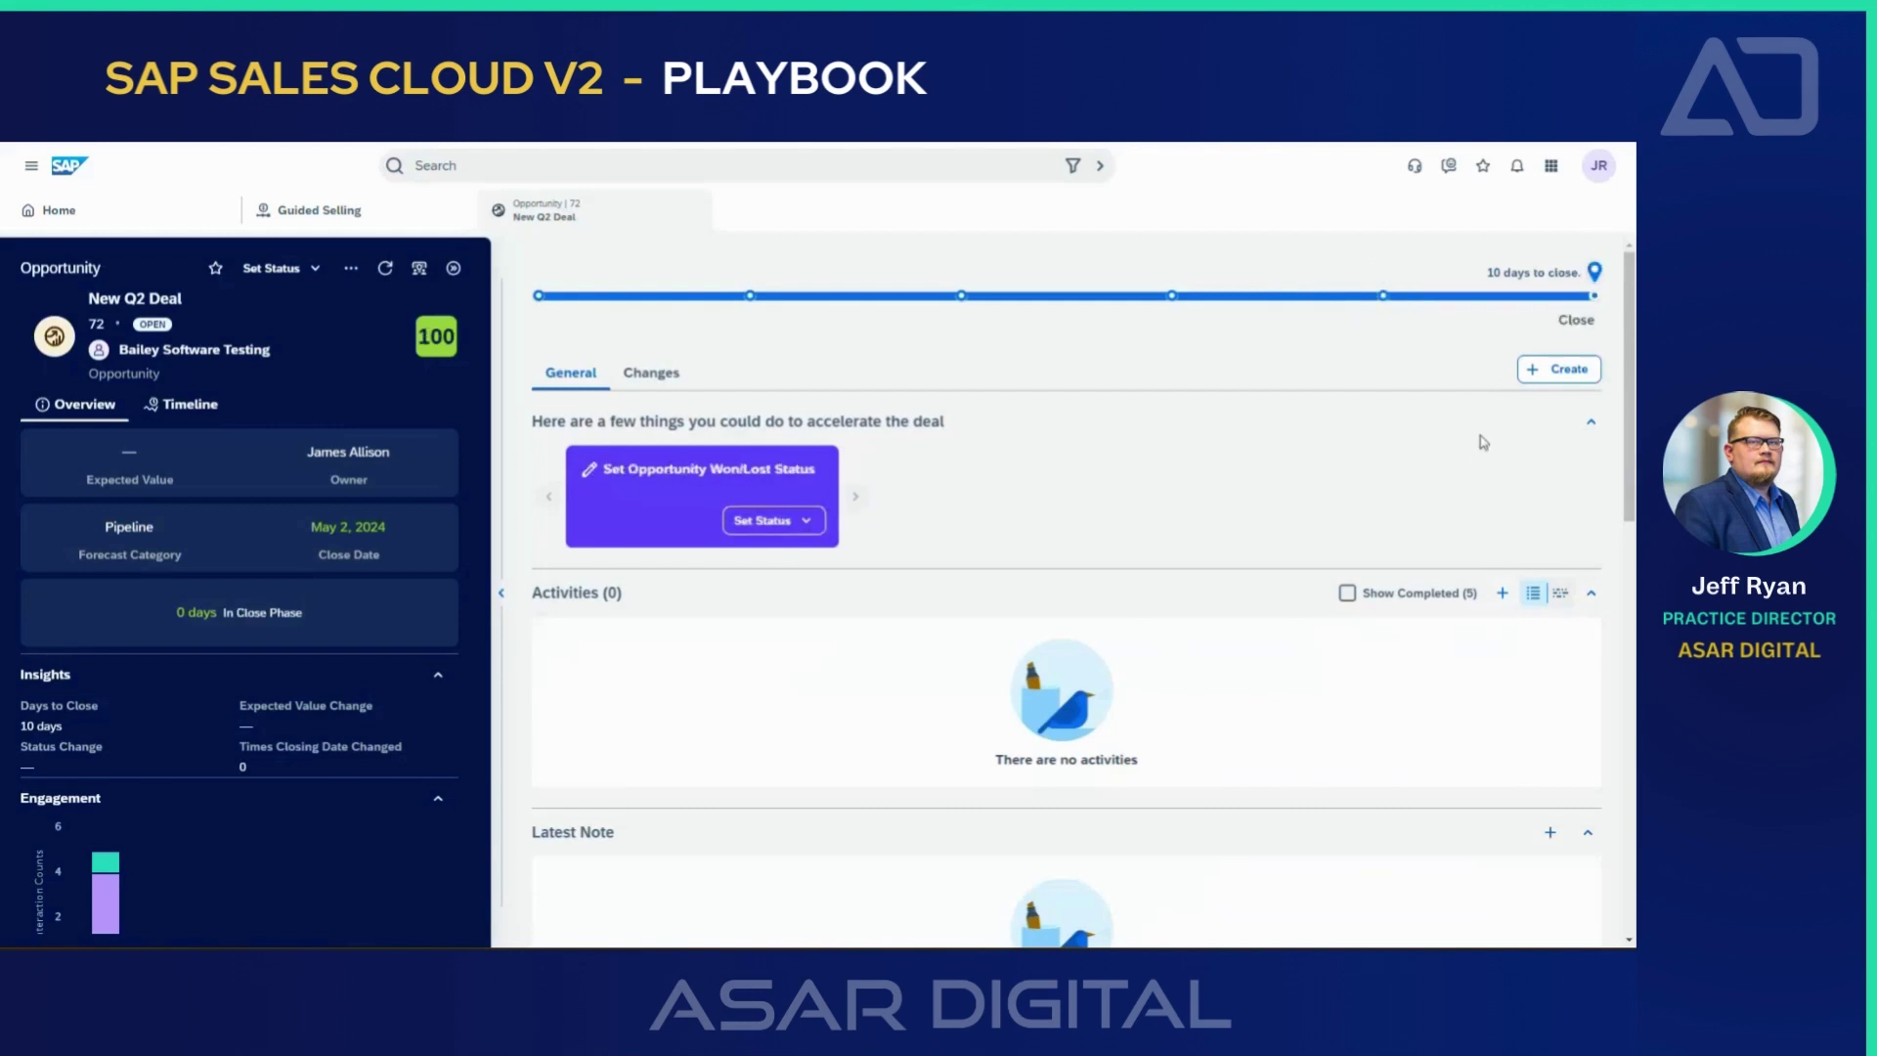
Step: Set the deal's status to Won with reason 'Won for better pricing', then close the record
left_click(350, 267)
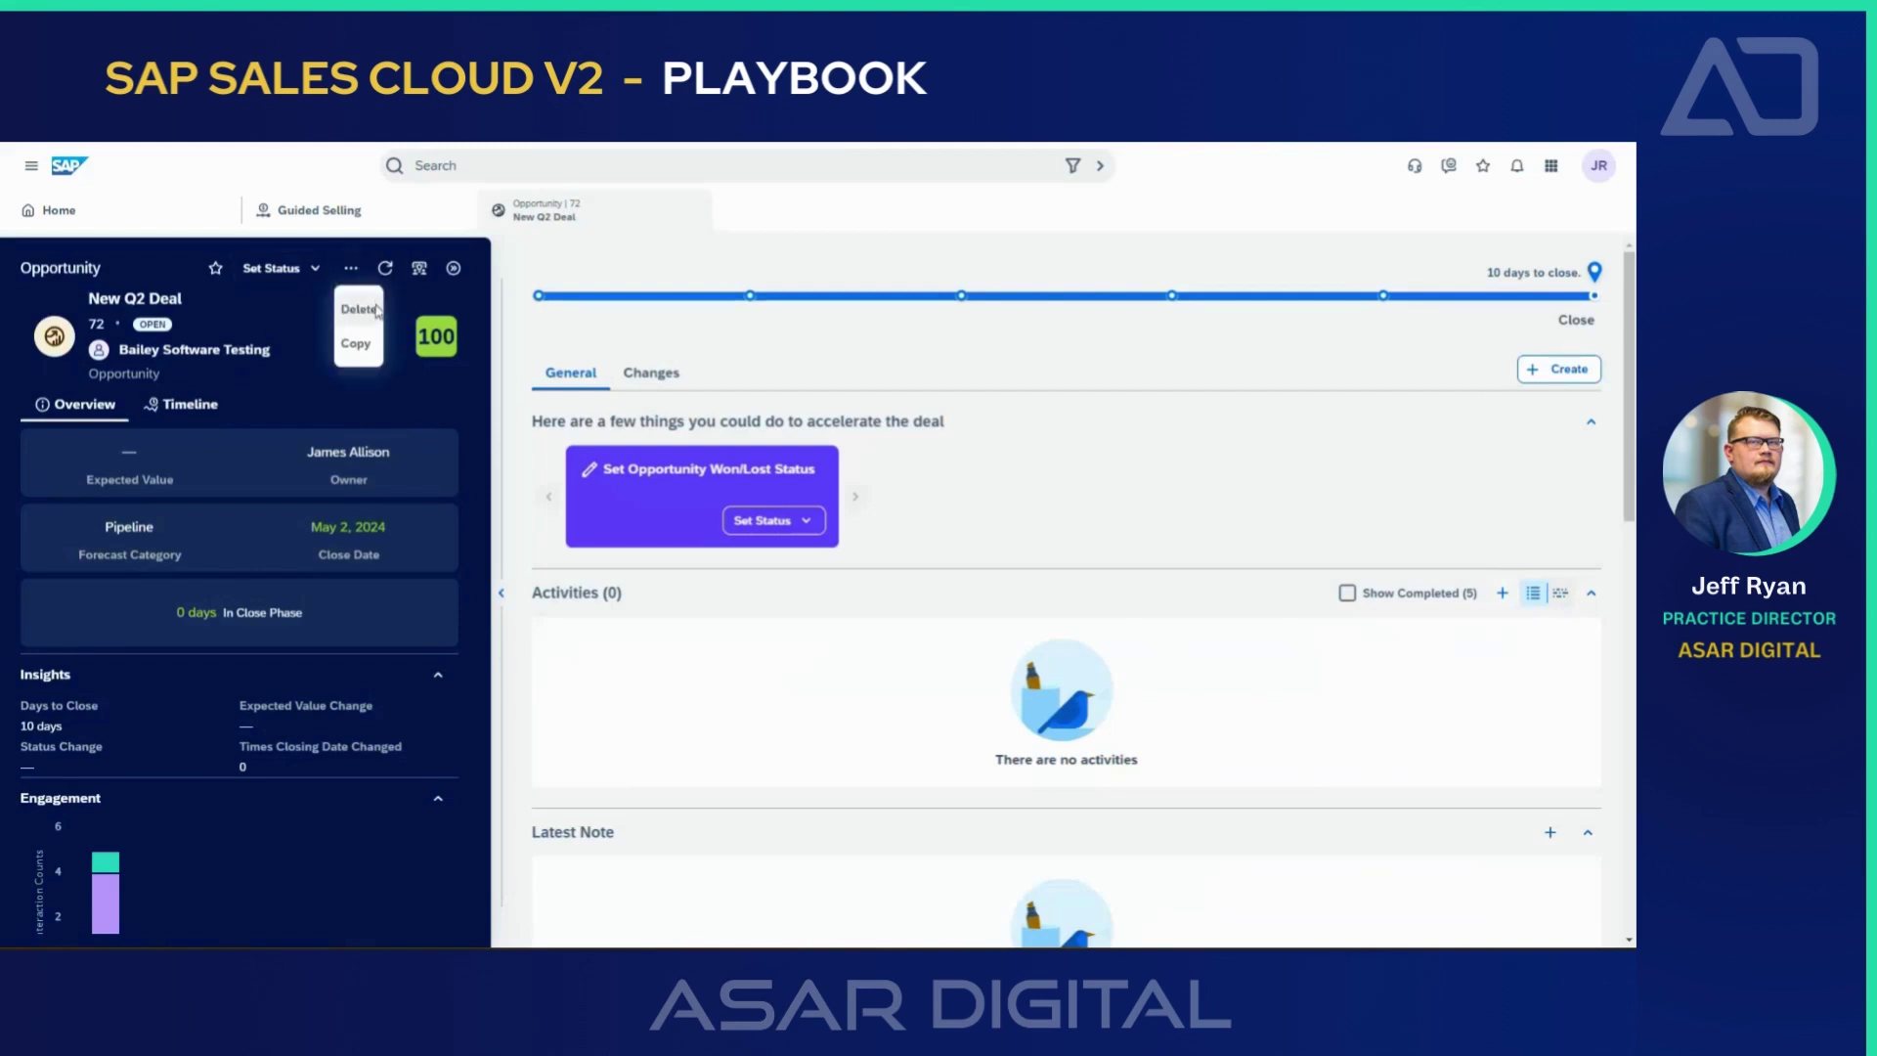
left_click(1097, 457)
left_click(271, 268)
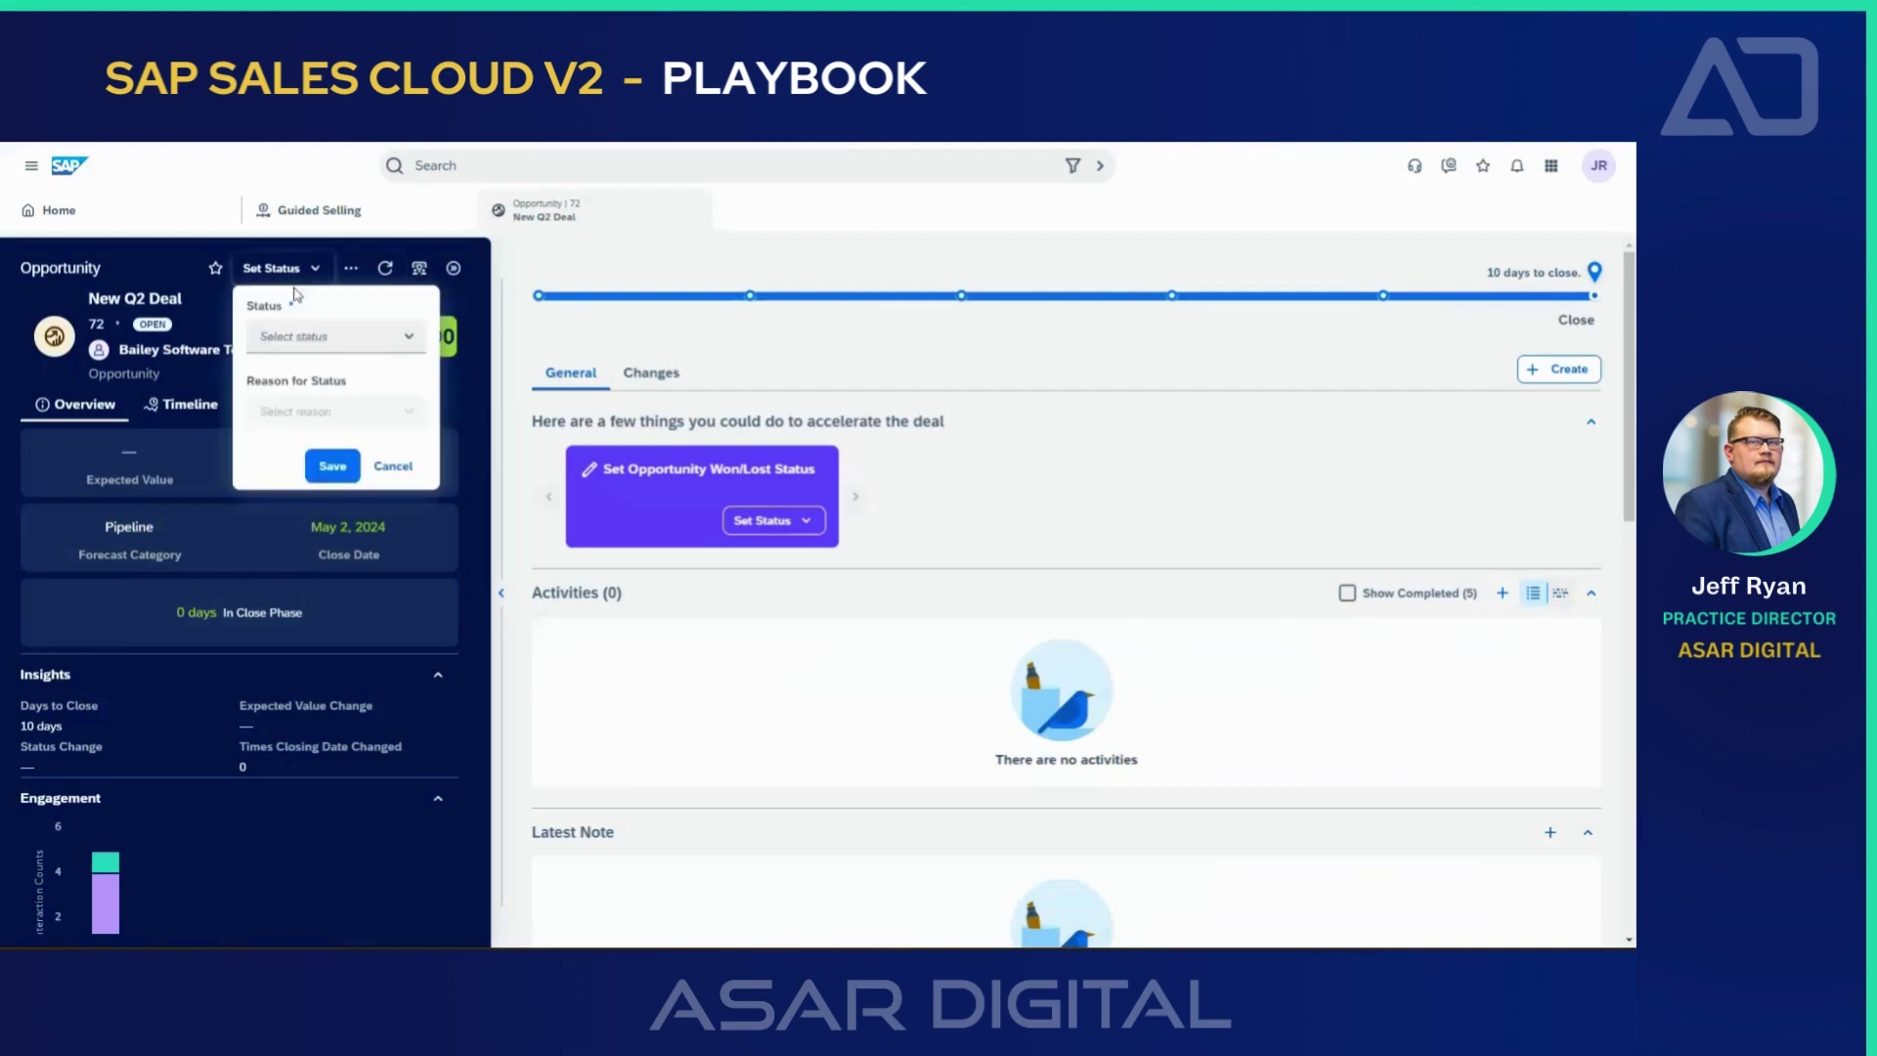
left_click(332, 336)
left_click(326, 411)
left_click(325, 411)
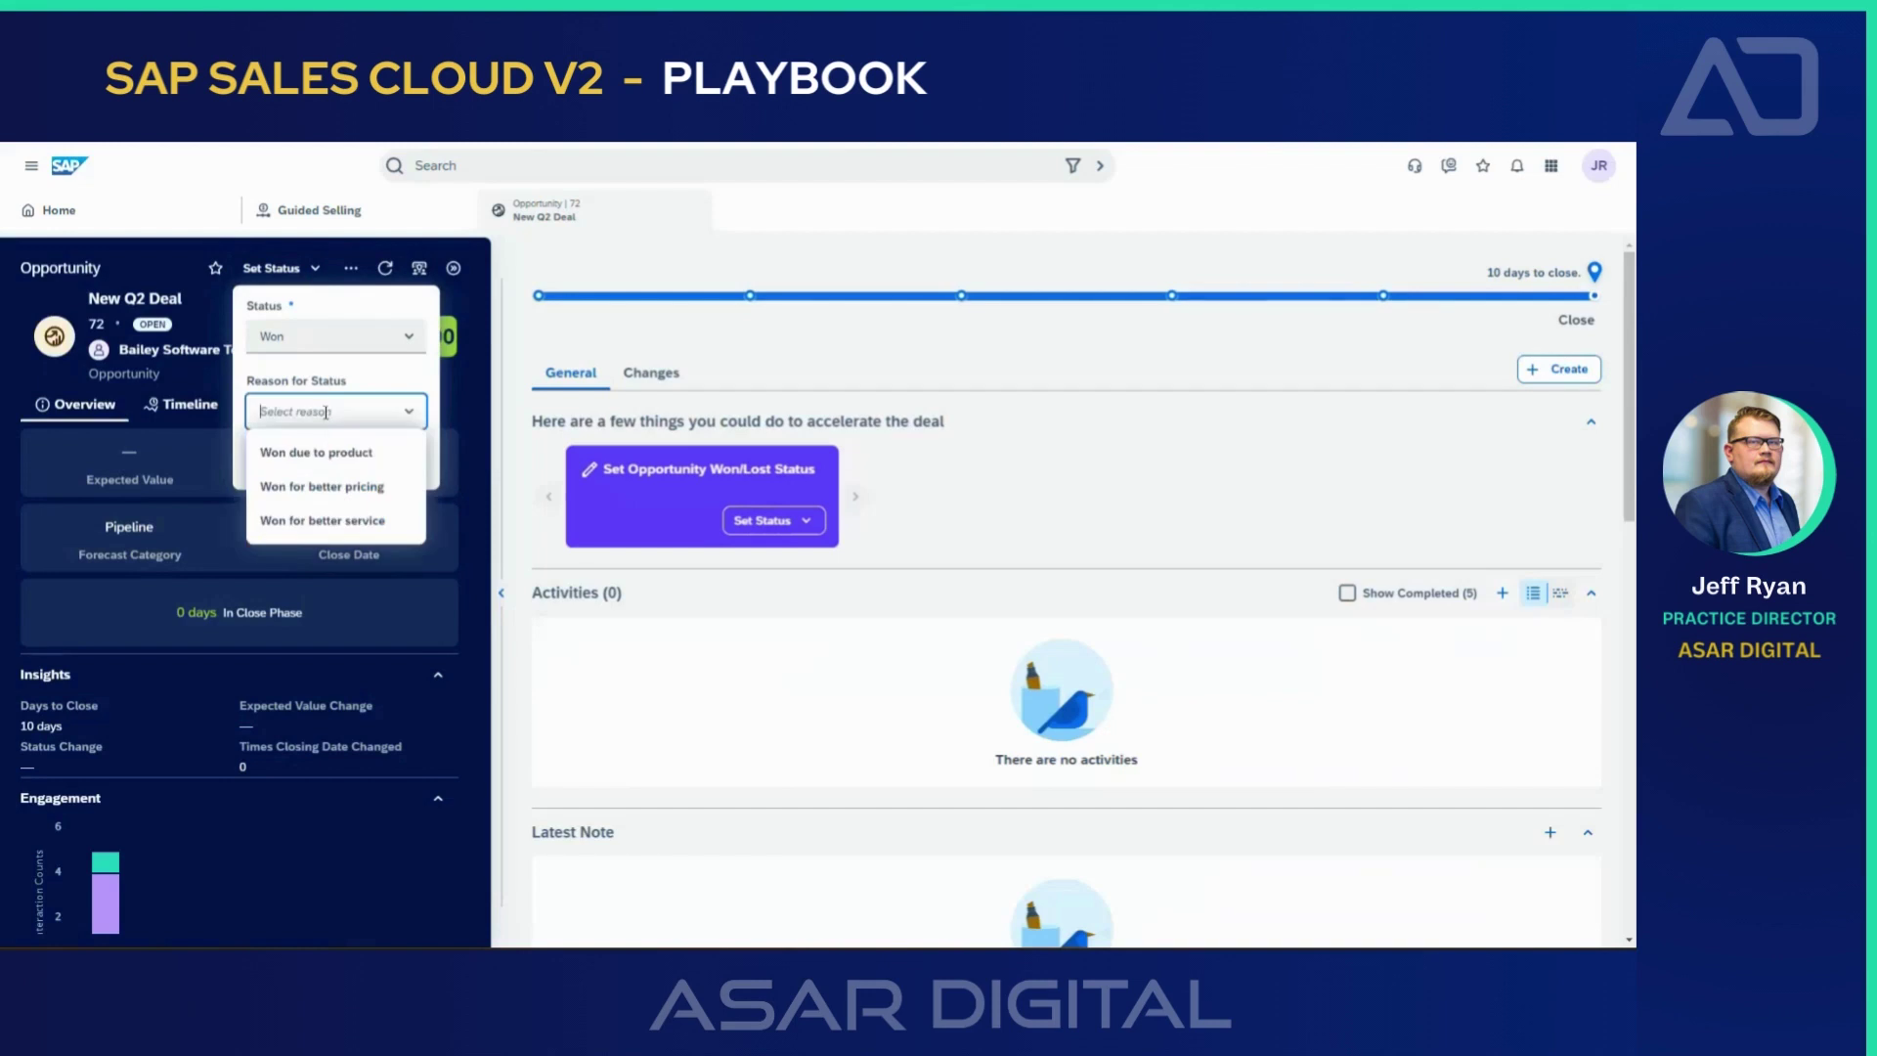
left_click(332, 444)
left_click(325, 412)
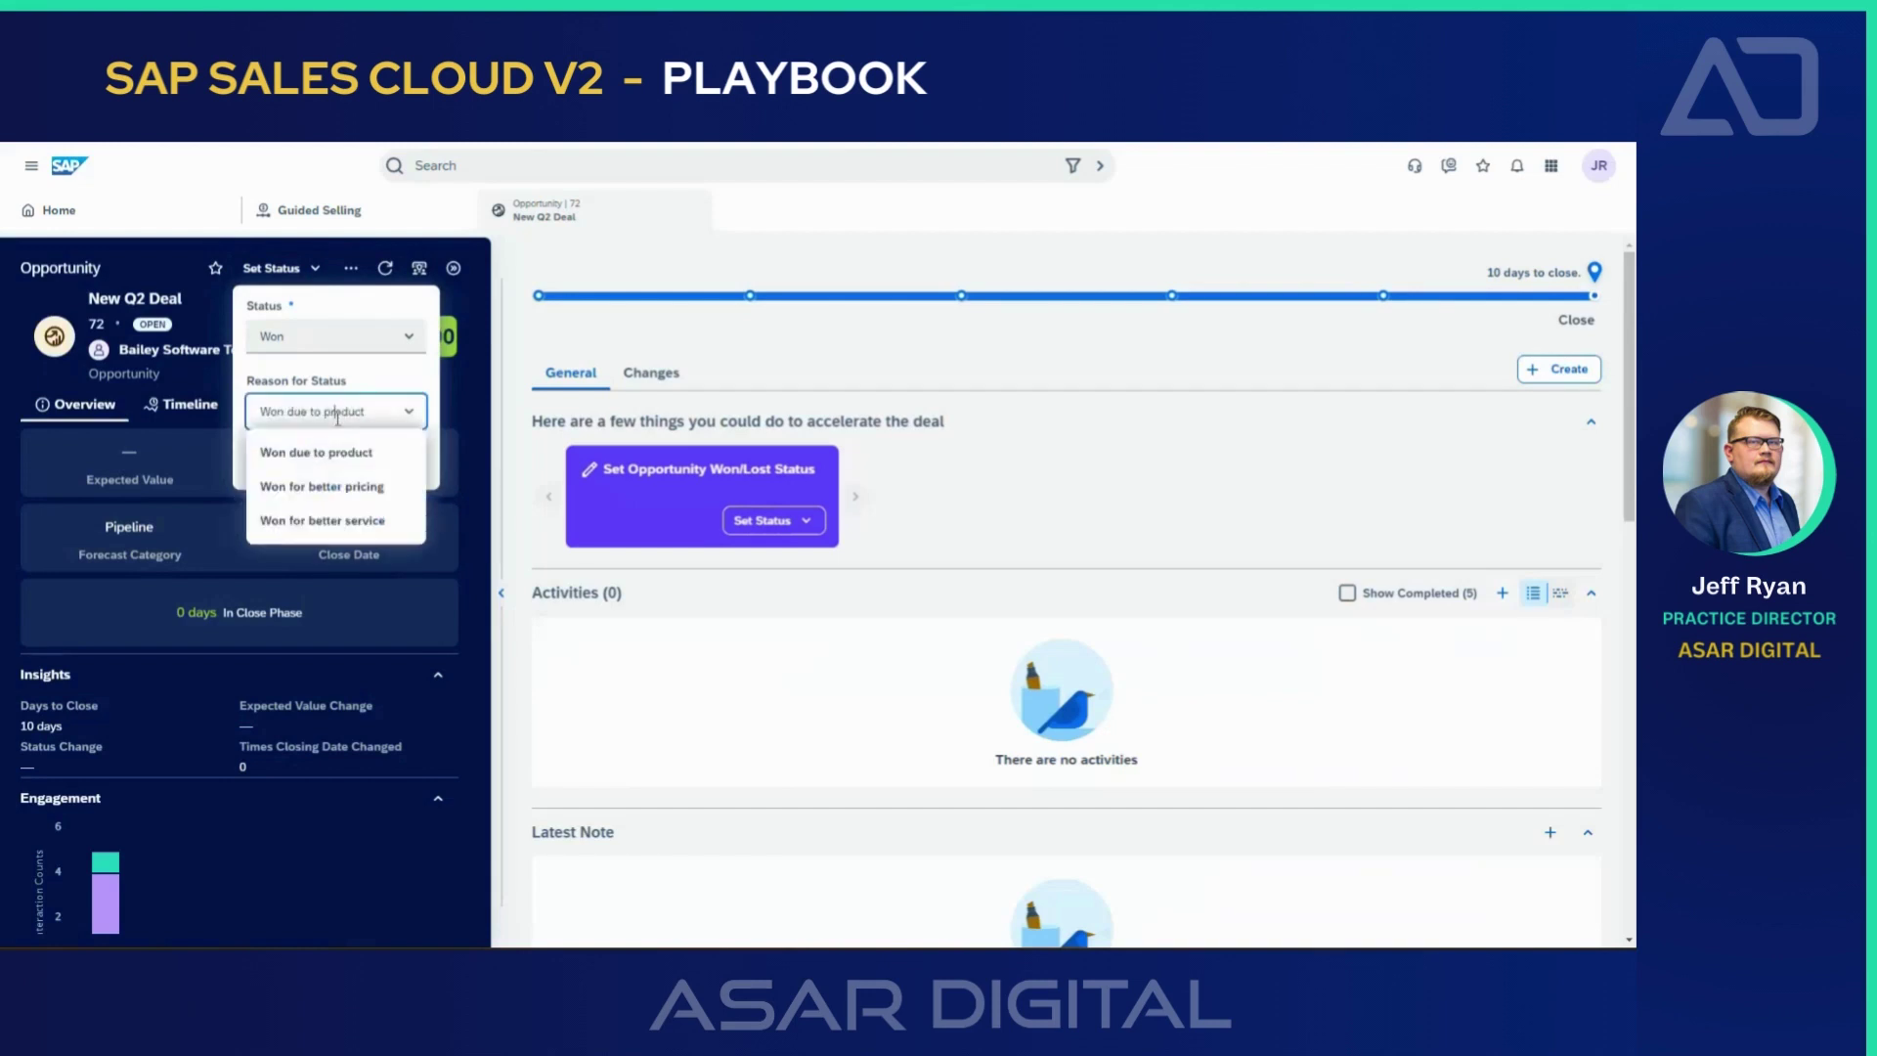
left_click(347, 488)
left_click(332, 465)
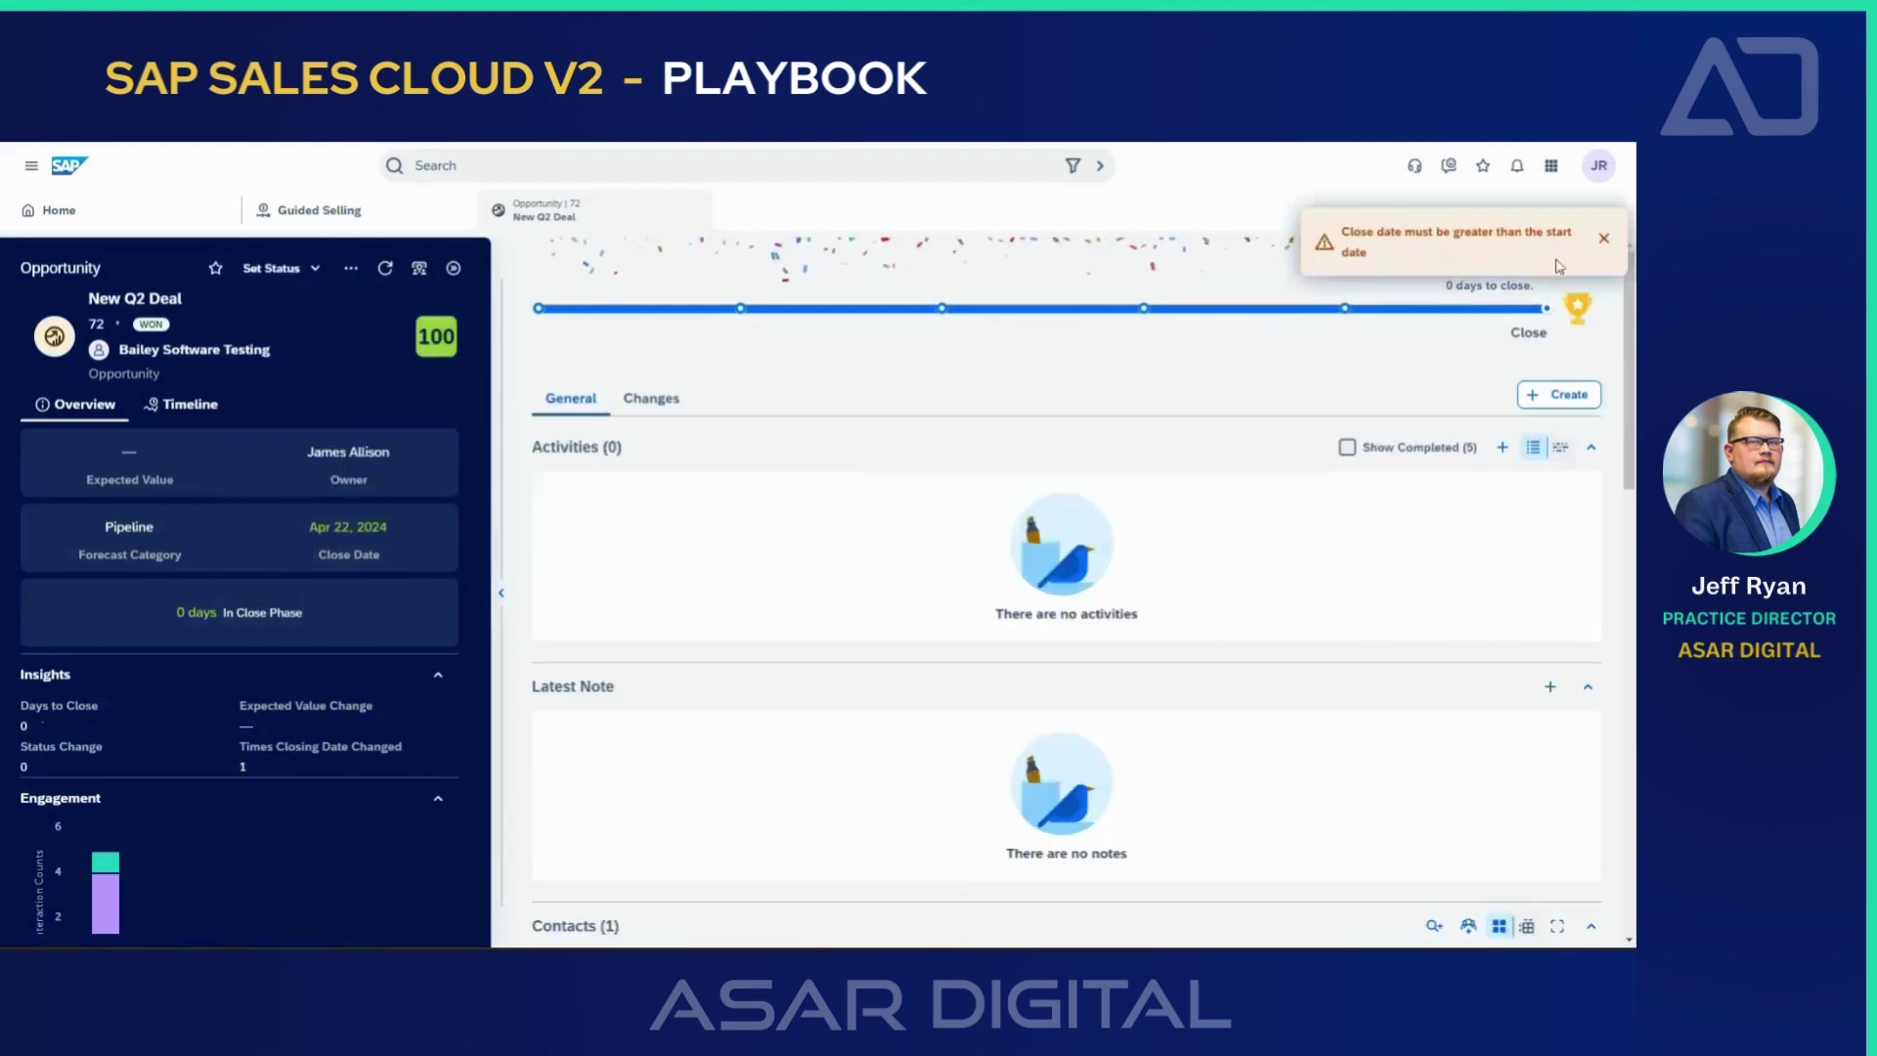
left_click(1604, 241)
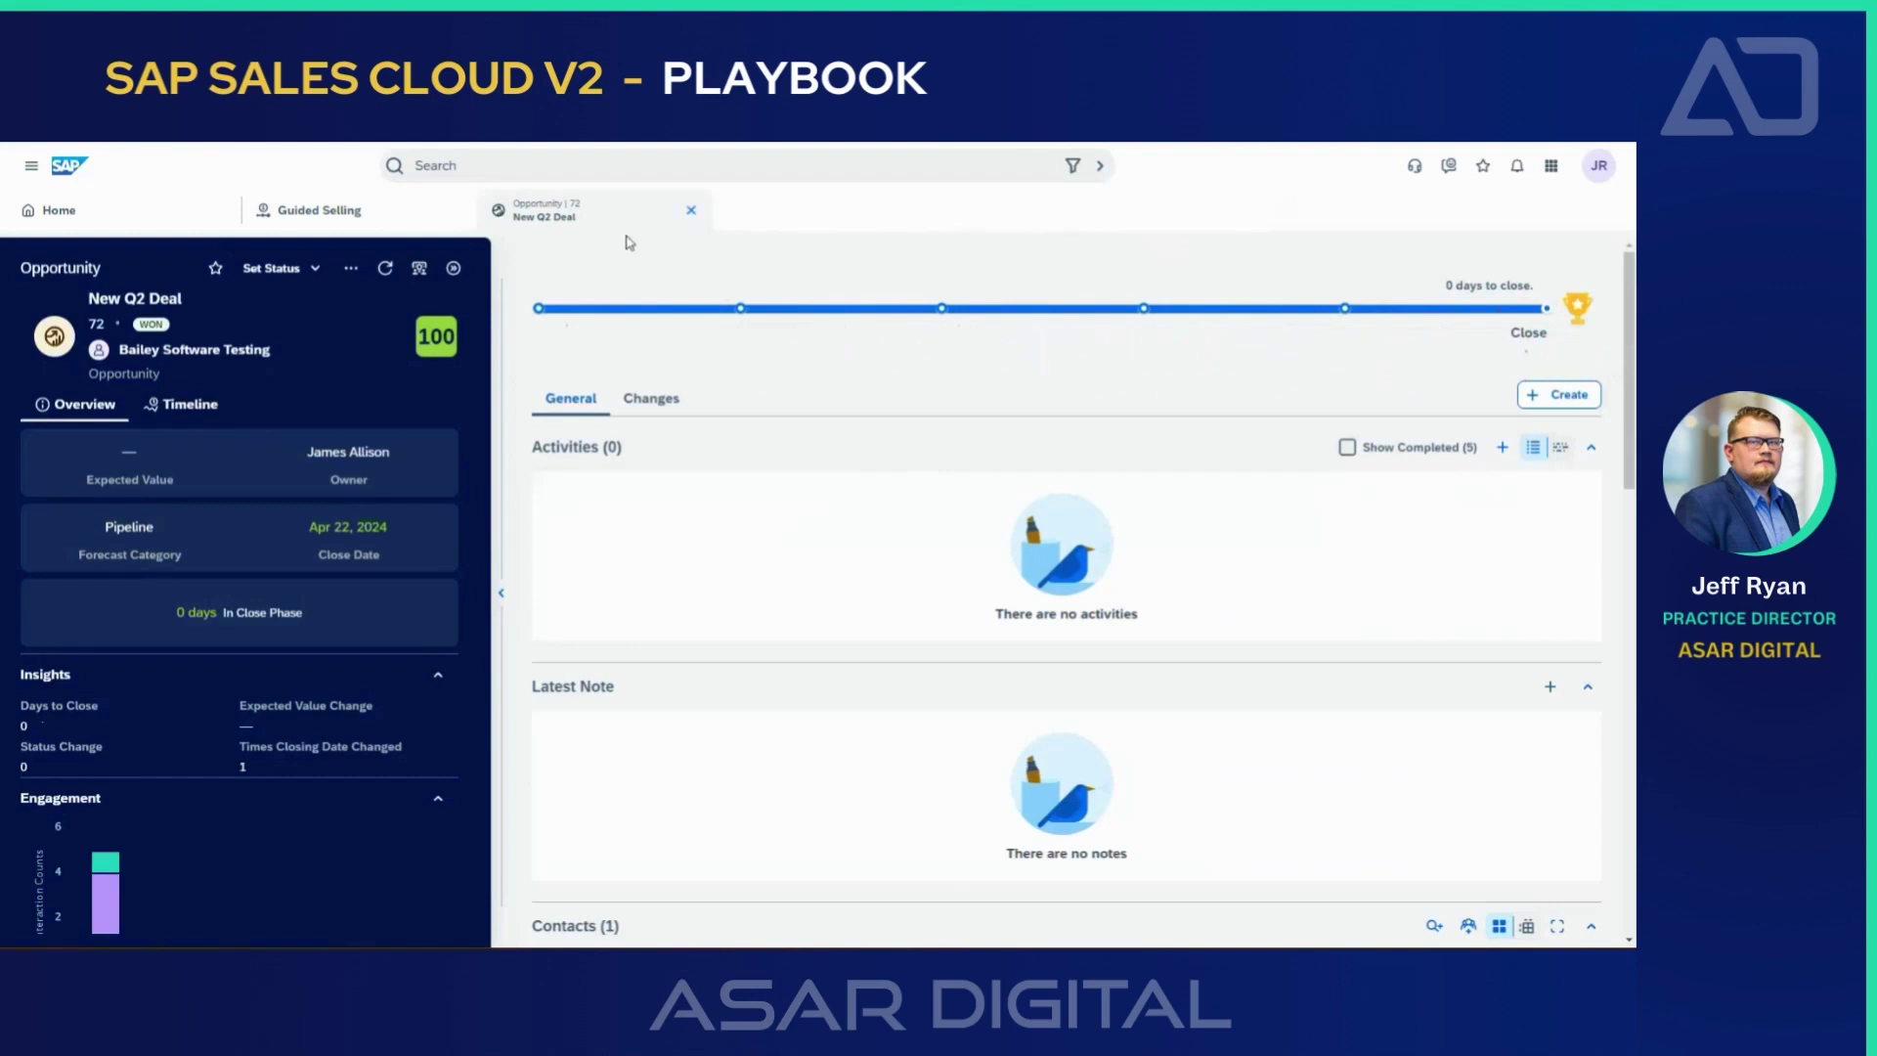
left_click(692, 211)
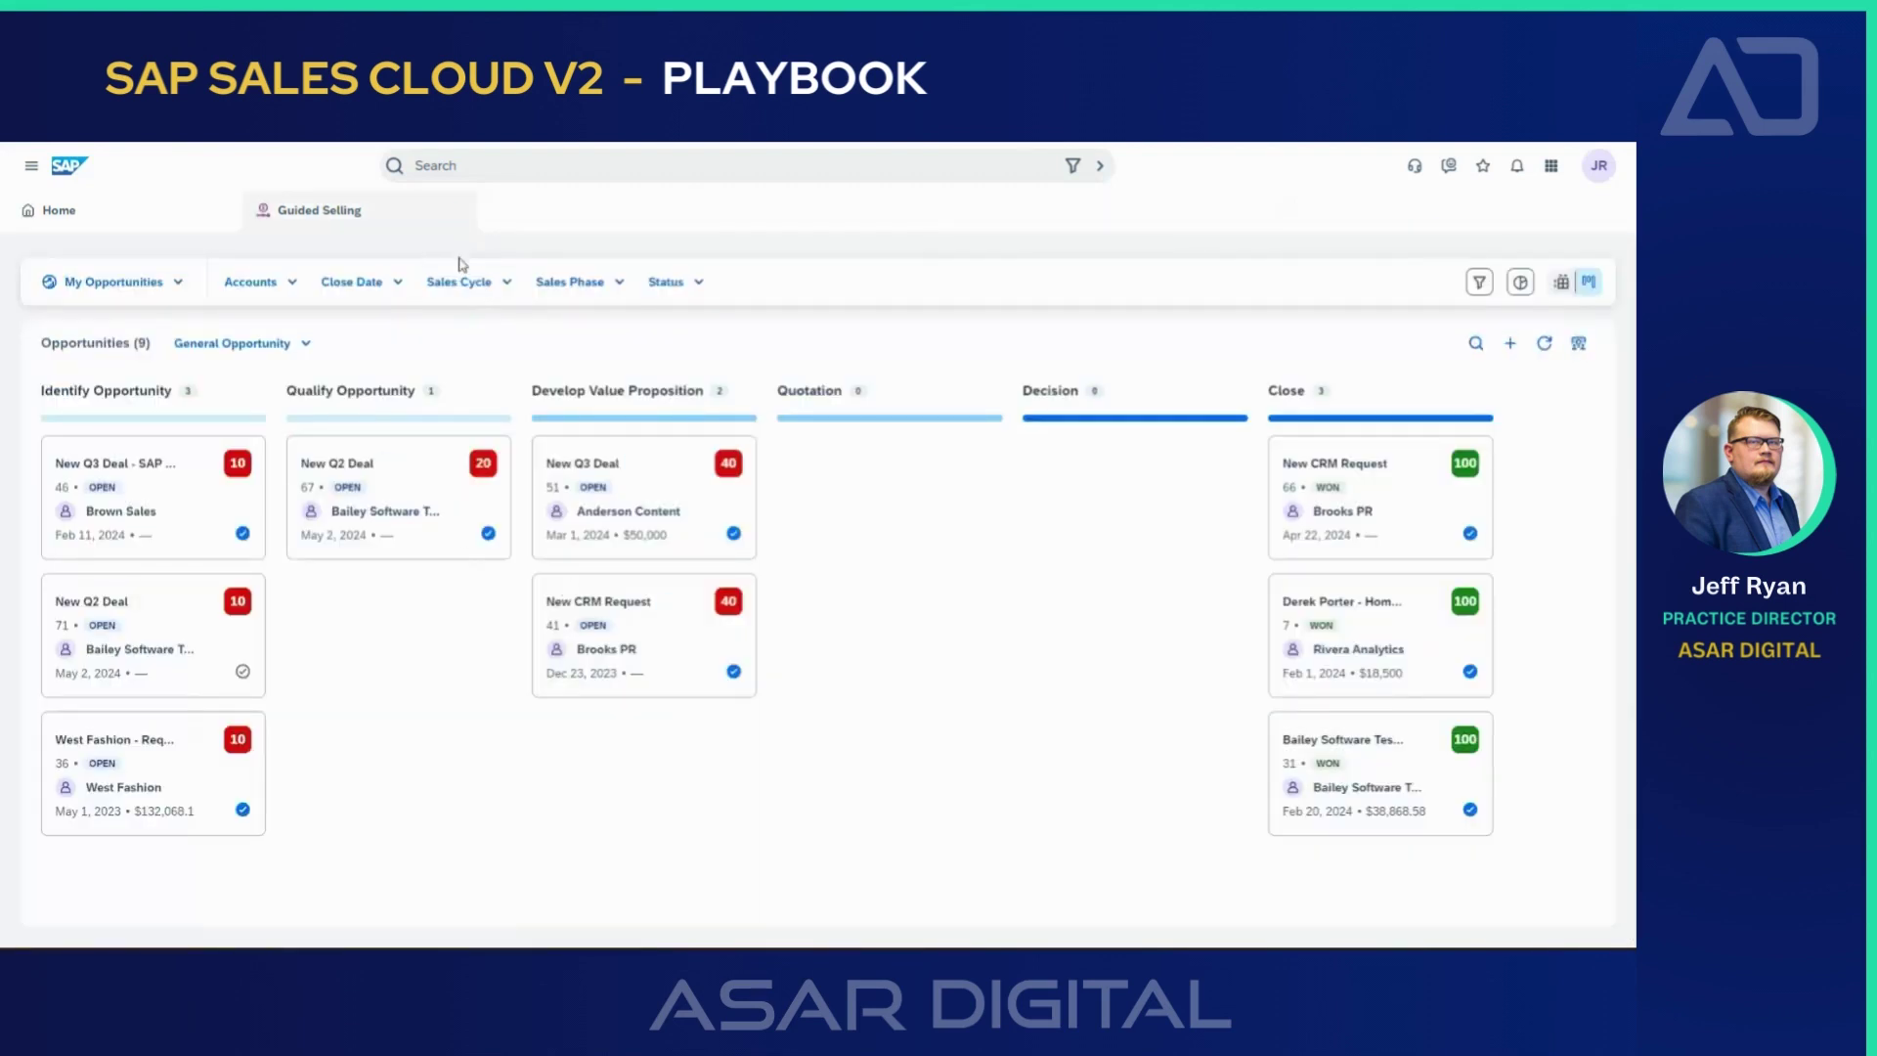
Step: Close the Guided Selling board and go to Playbooks through the navigation menu
left_click(455, 211)
left_click(32, 165)
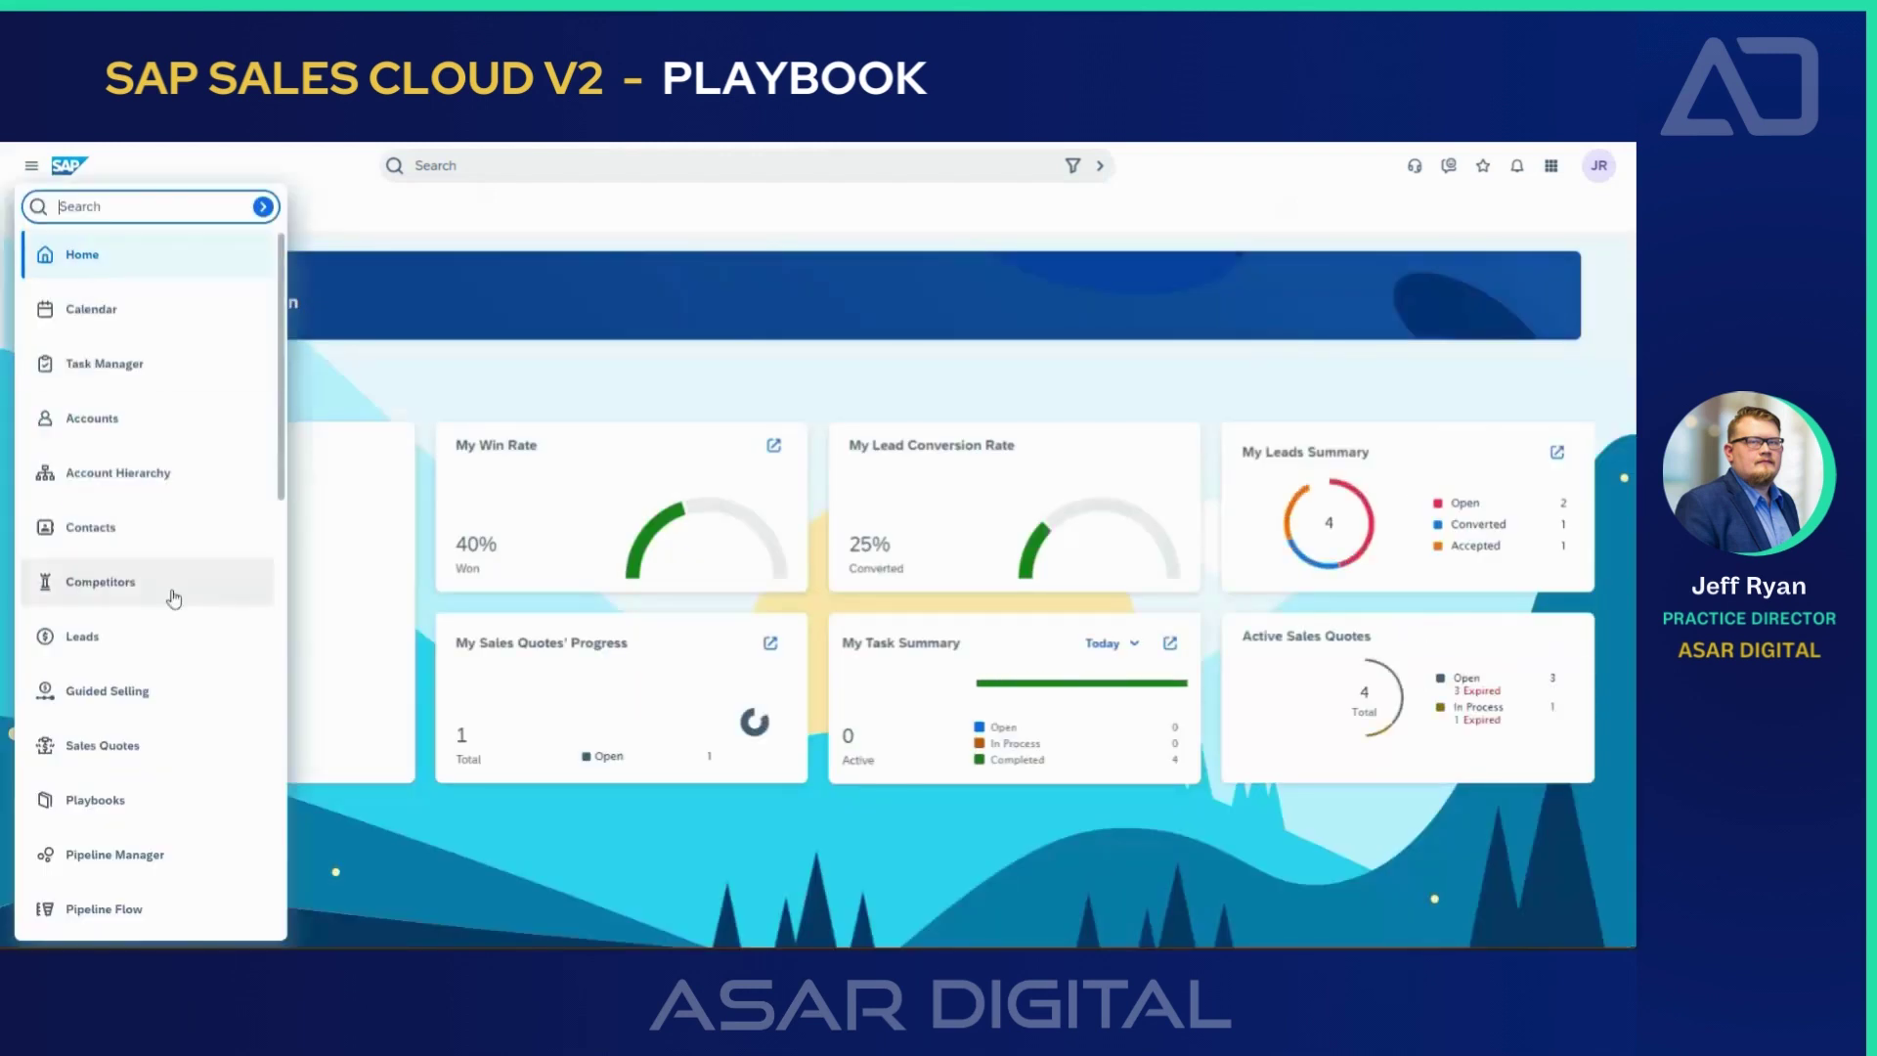
scroll(181, 642, "down", 2)
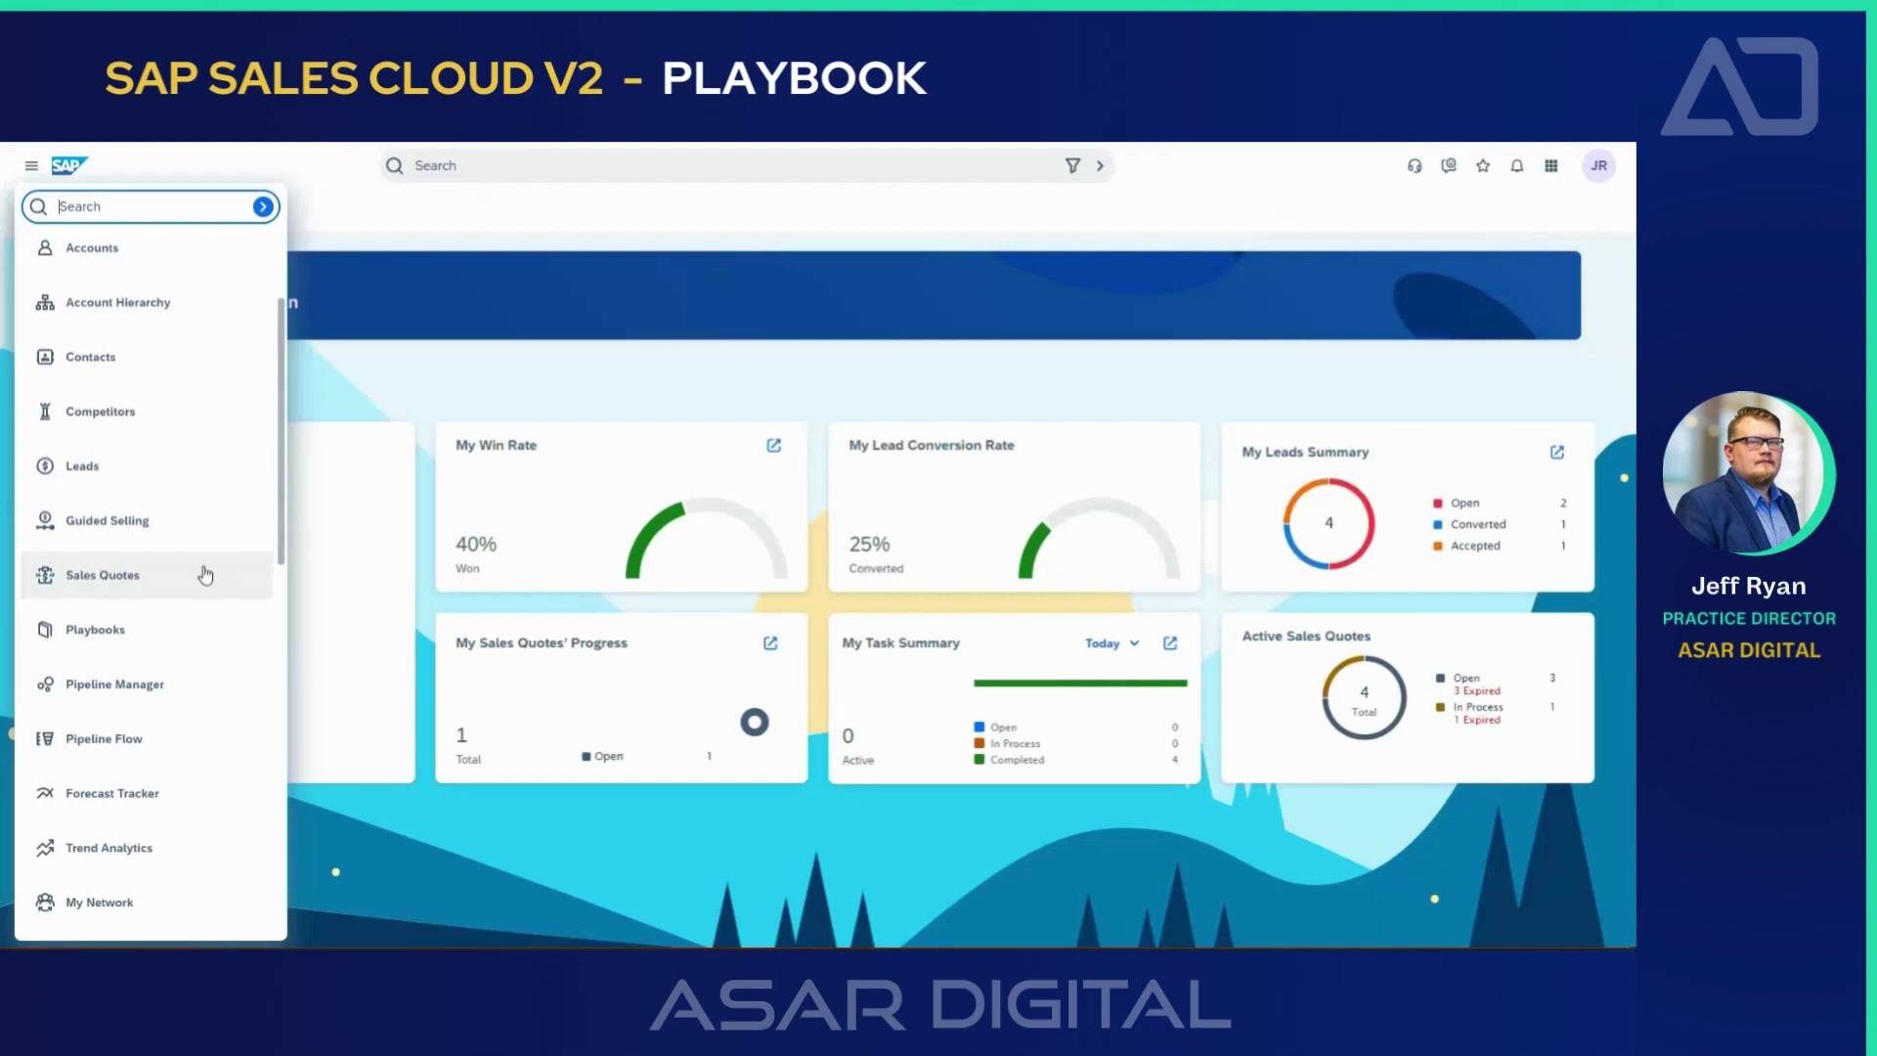
left_click(151, 639)
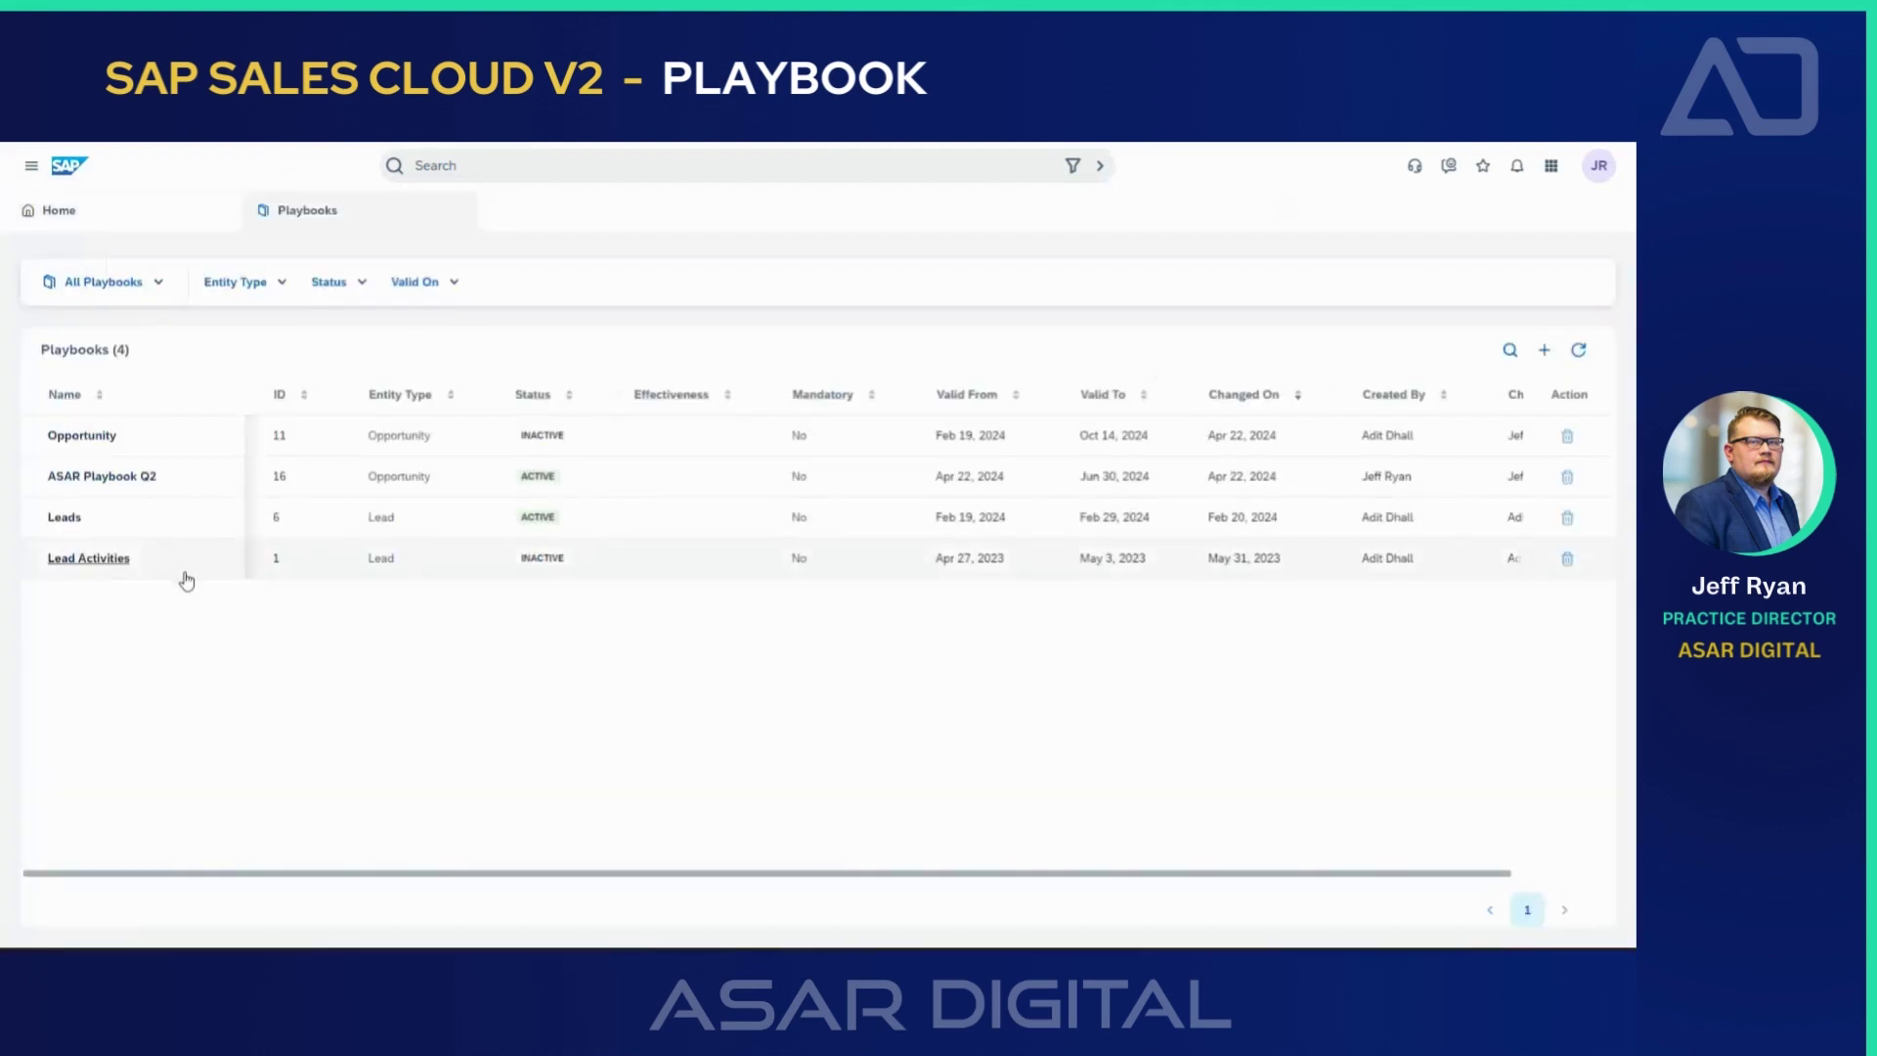
left_click(31, 165)
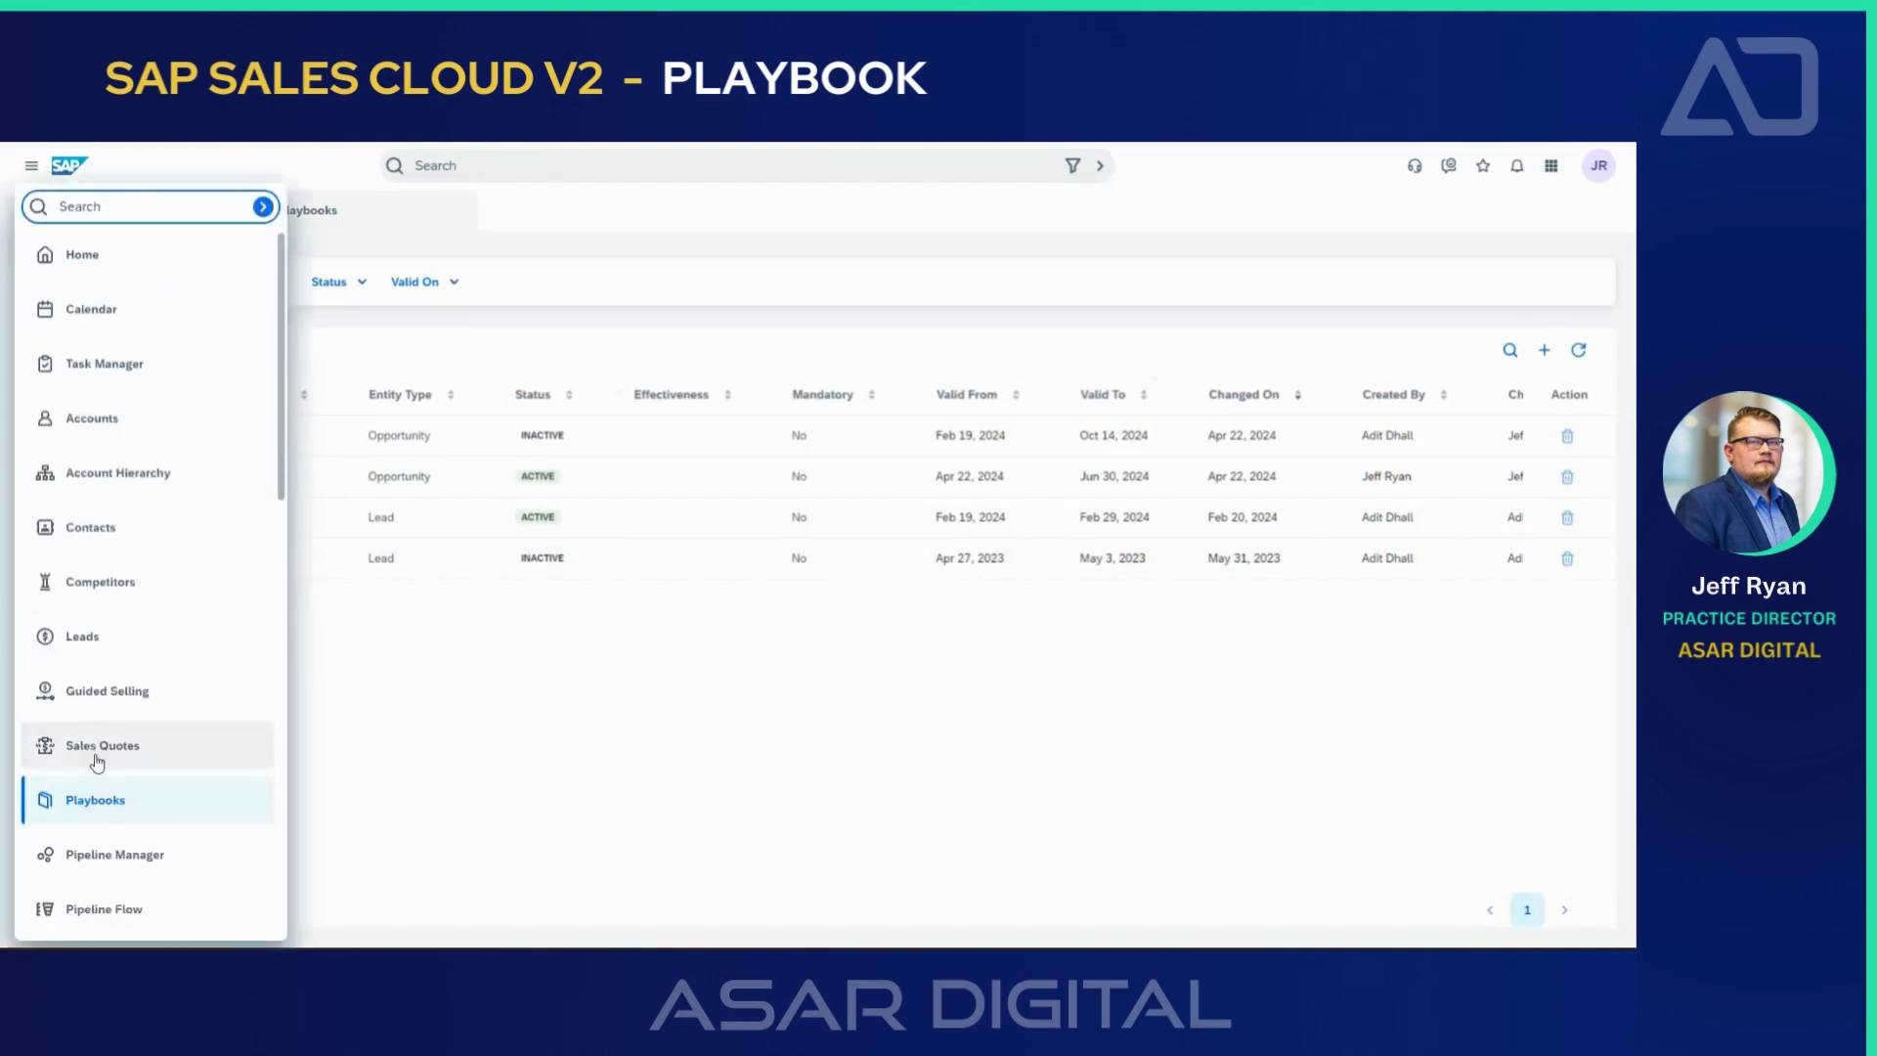
left_click(327, 803)
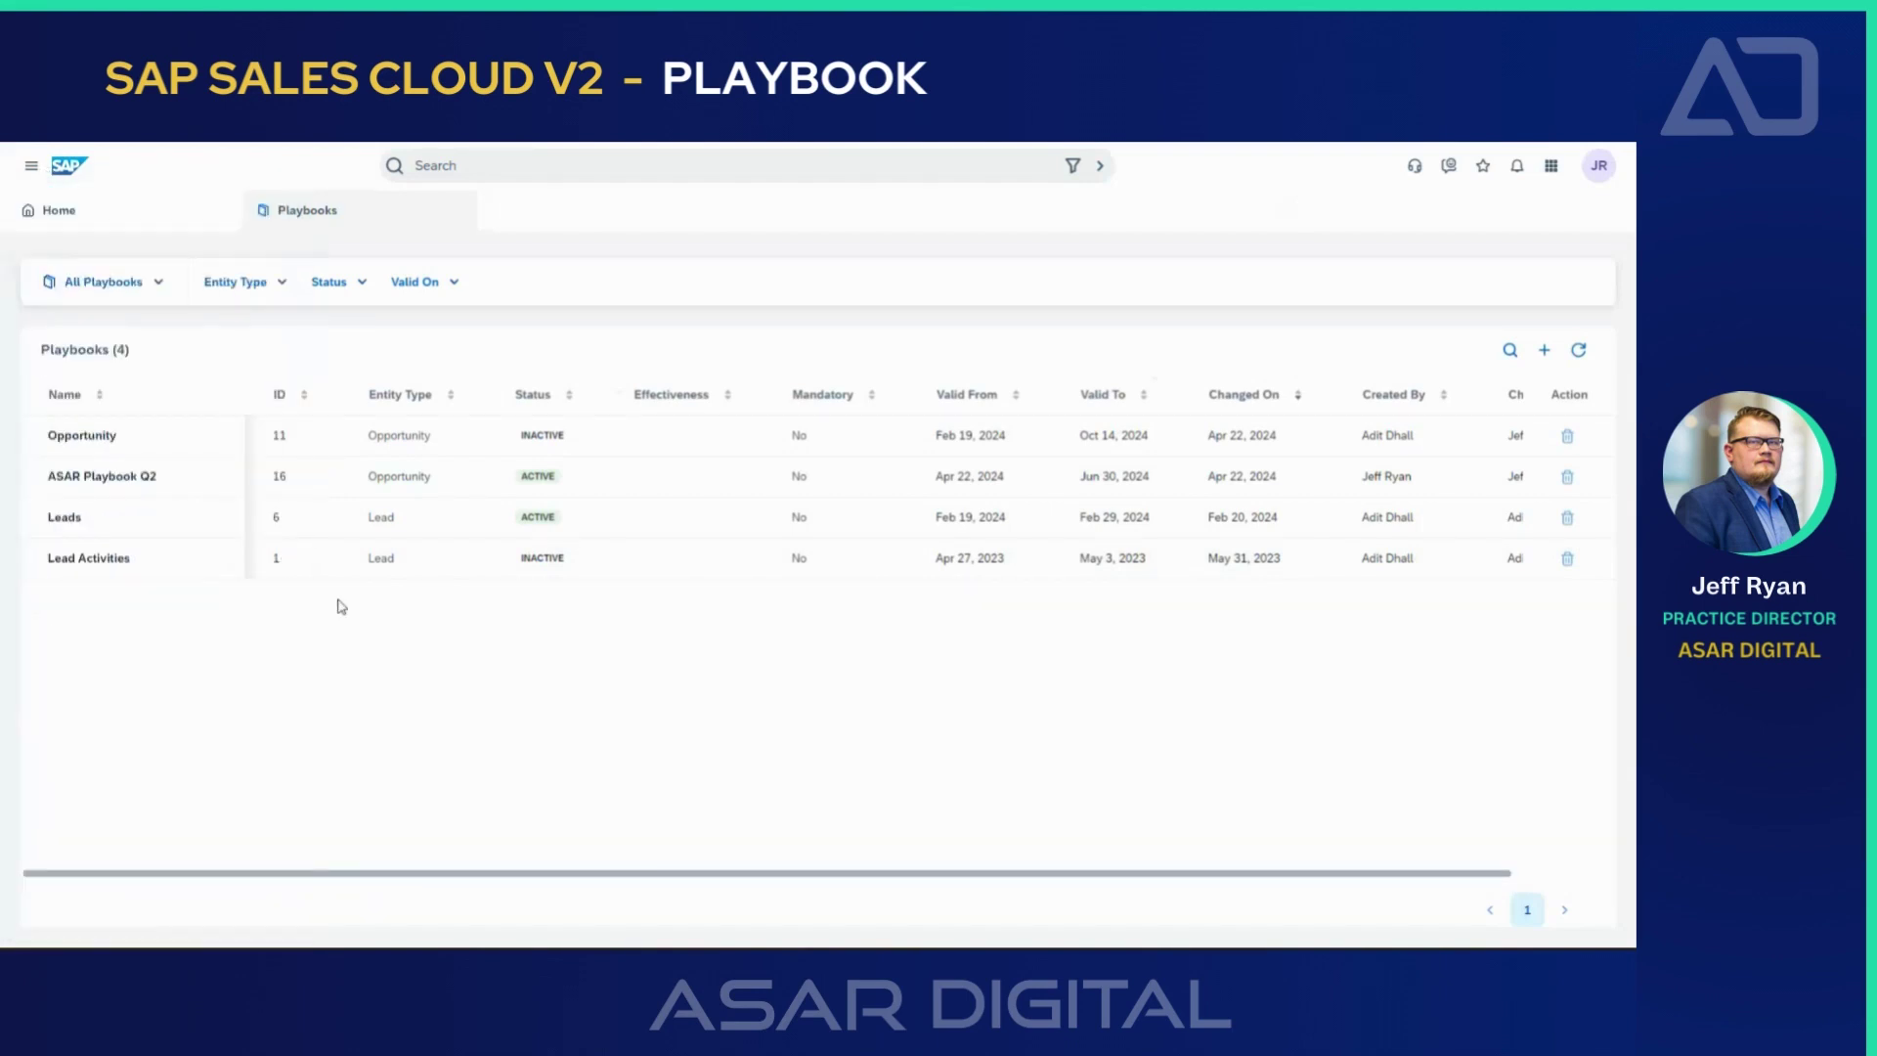
Step: Open ASAR Playbook Q2 and expand the Identify, Qualify and Develop Value Proposition phase activities
left_click(134, 477)
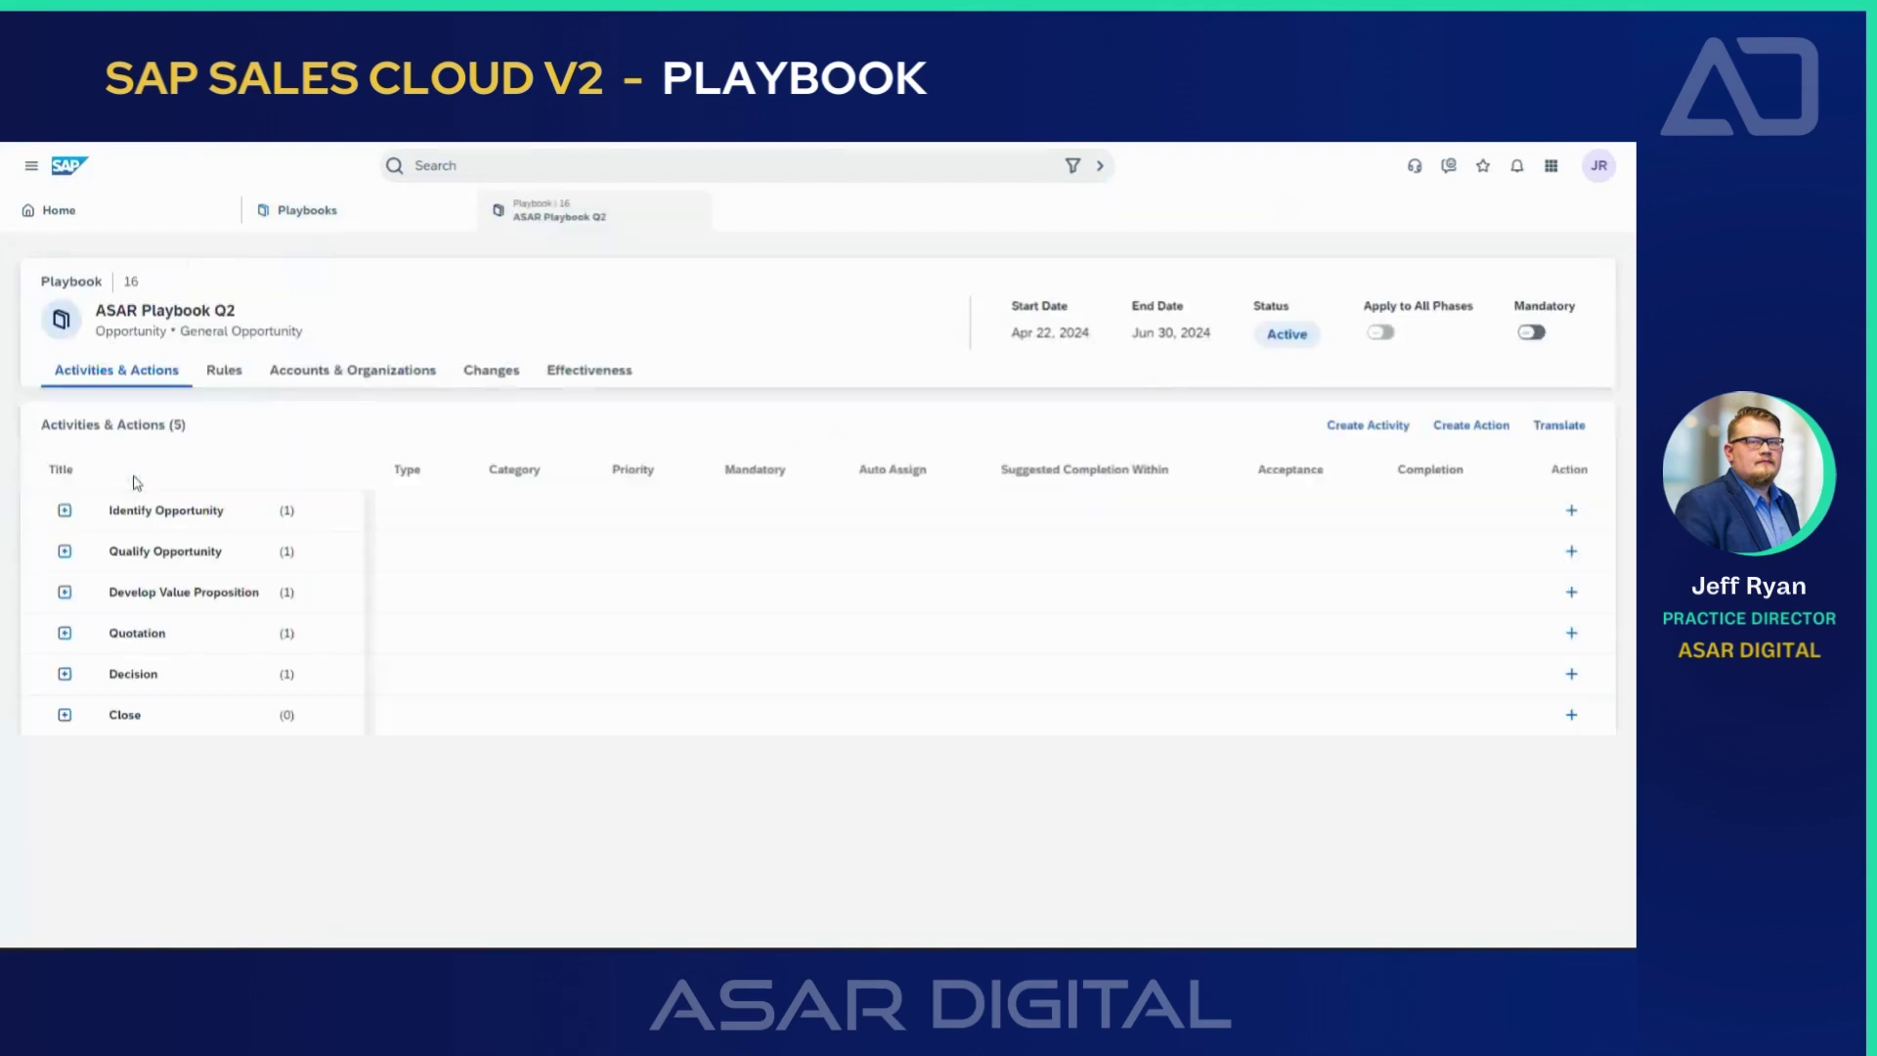
left_click(65, 511)
left_click(64, 592)
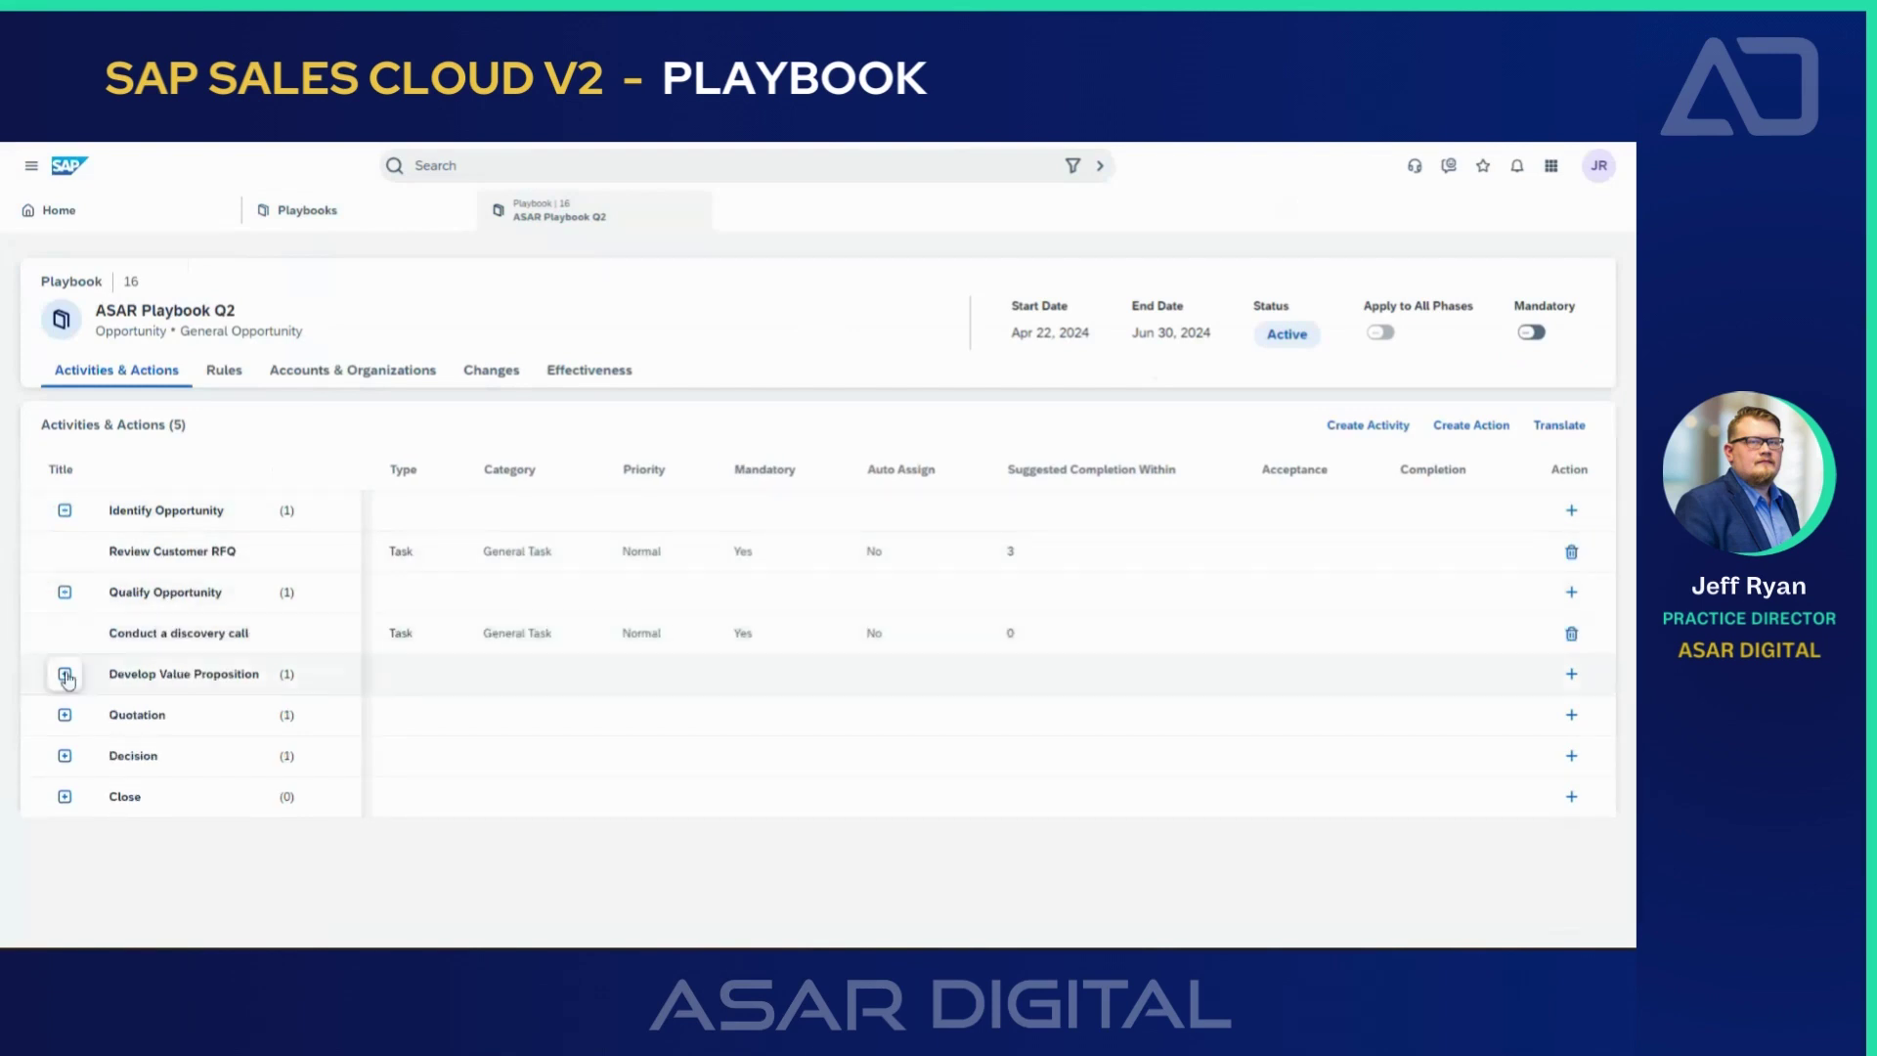
left_click(65, 673)
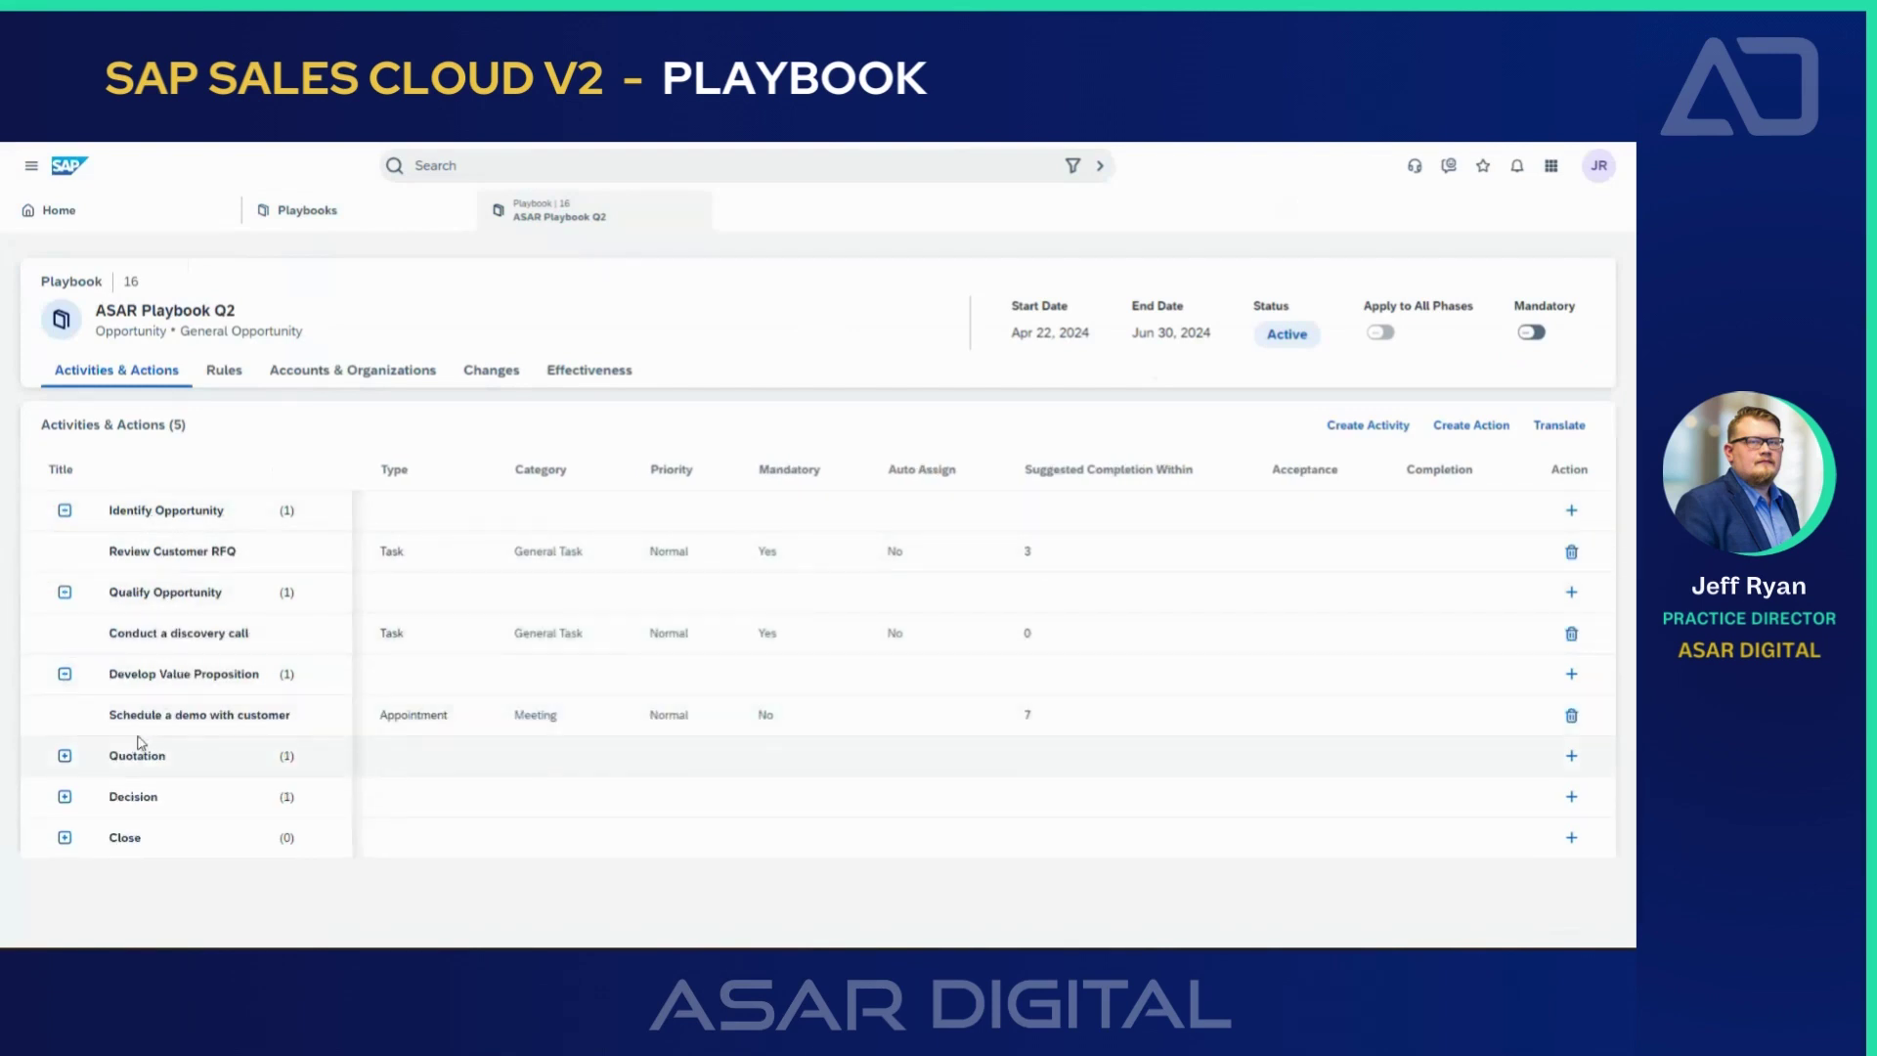
Step: Collapse those phase rows and view the playbook's rule targeting New Q2 Deal
left_click(65, 674)
left_click(64, 593)
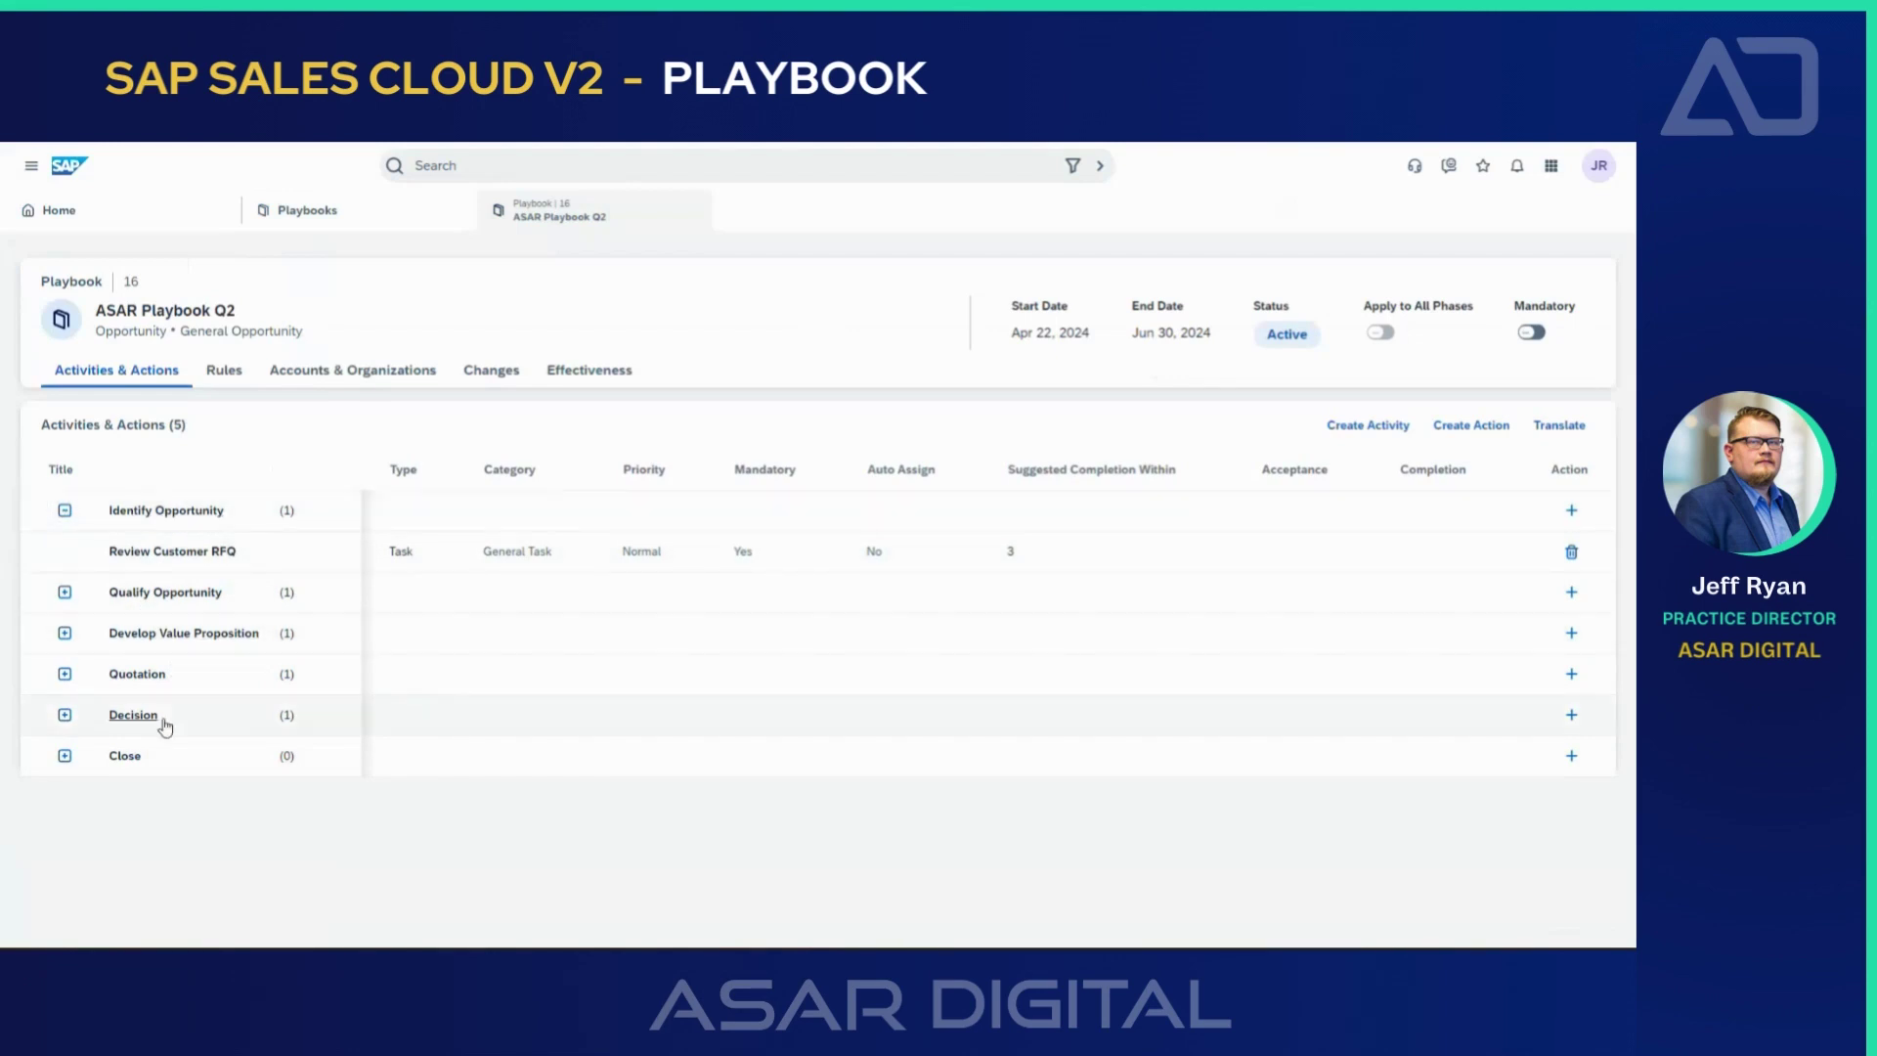
left_click(65, 510)
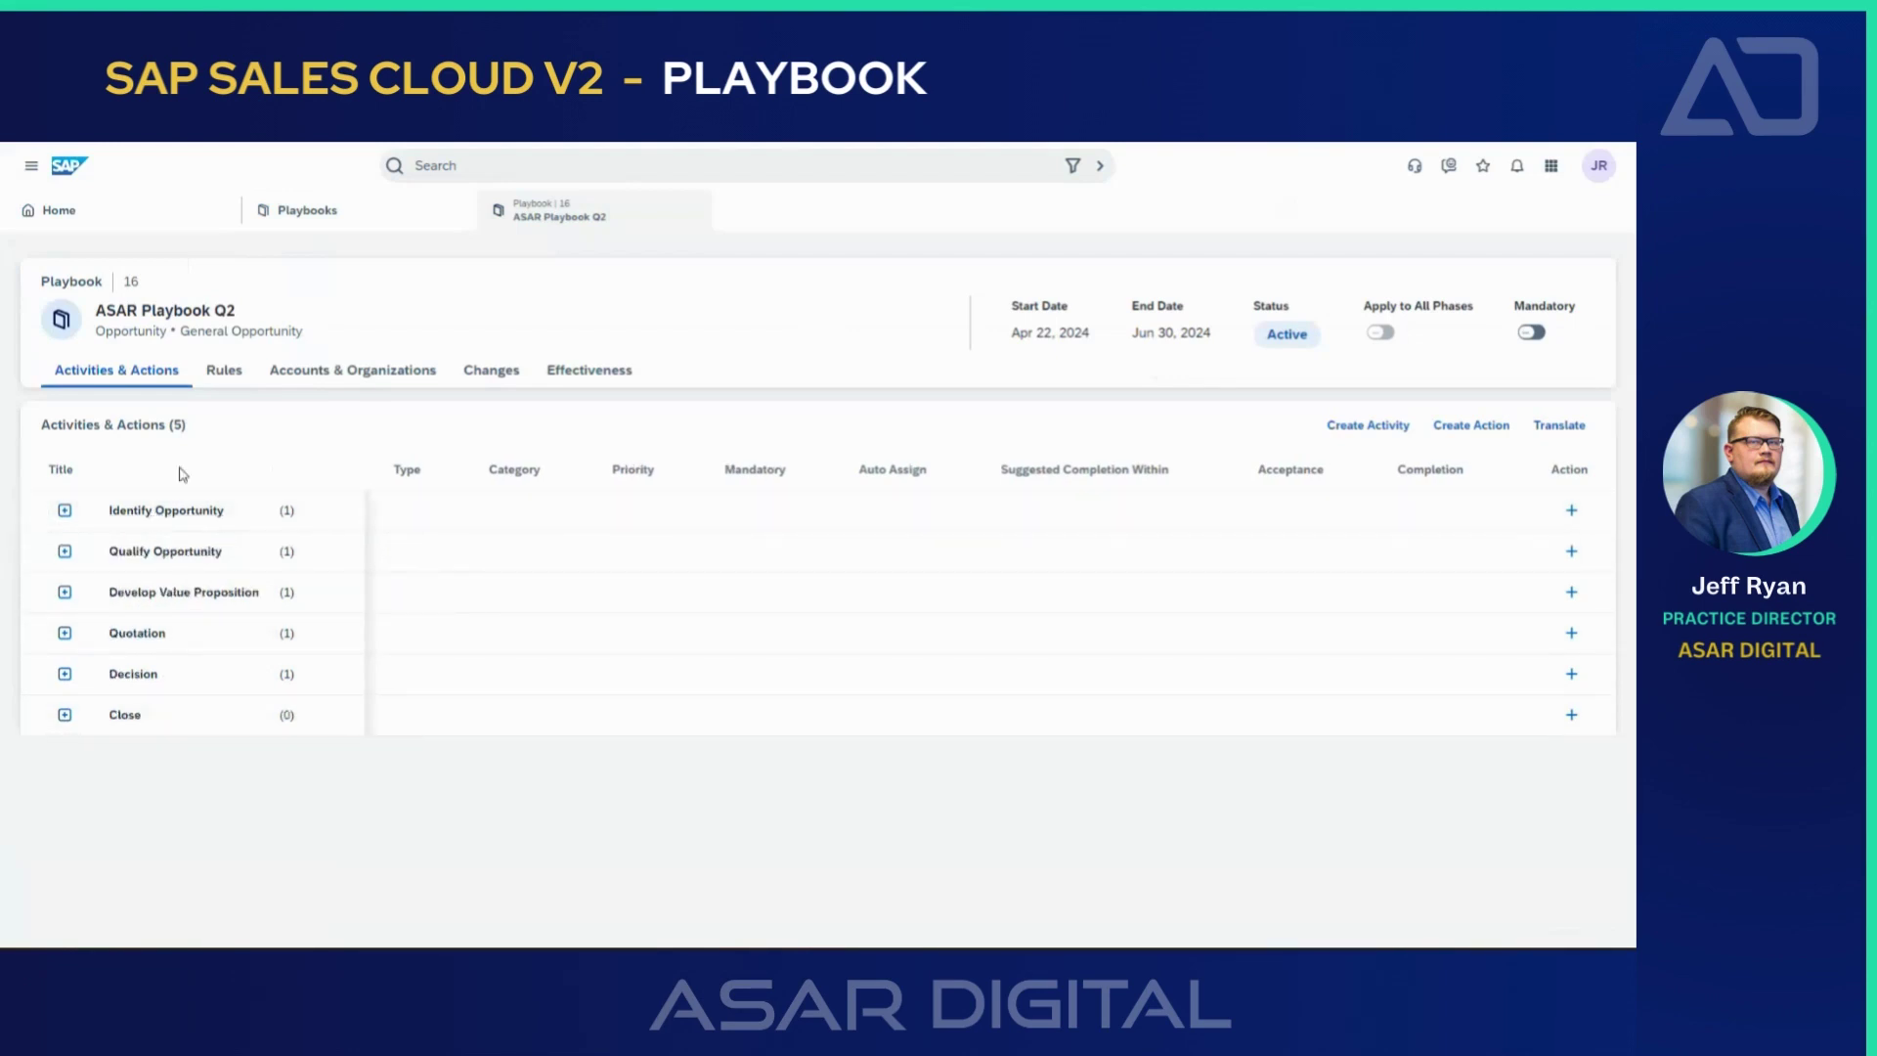
left_click(217, 376)
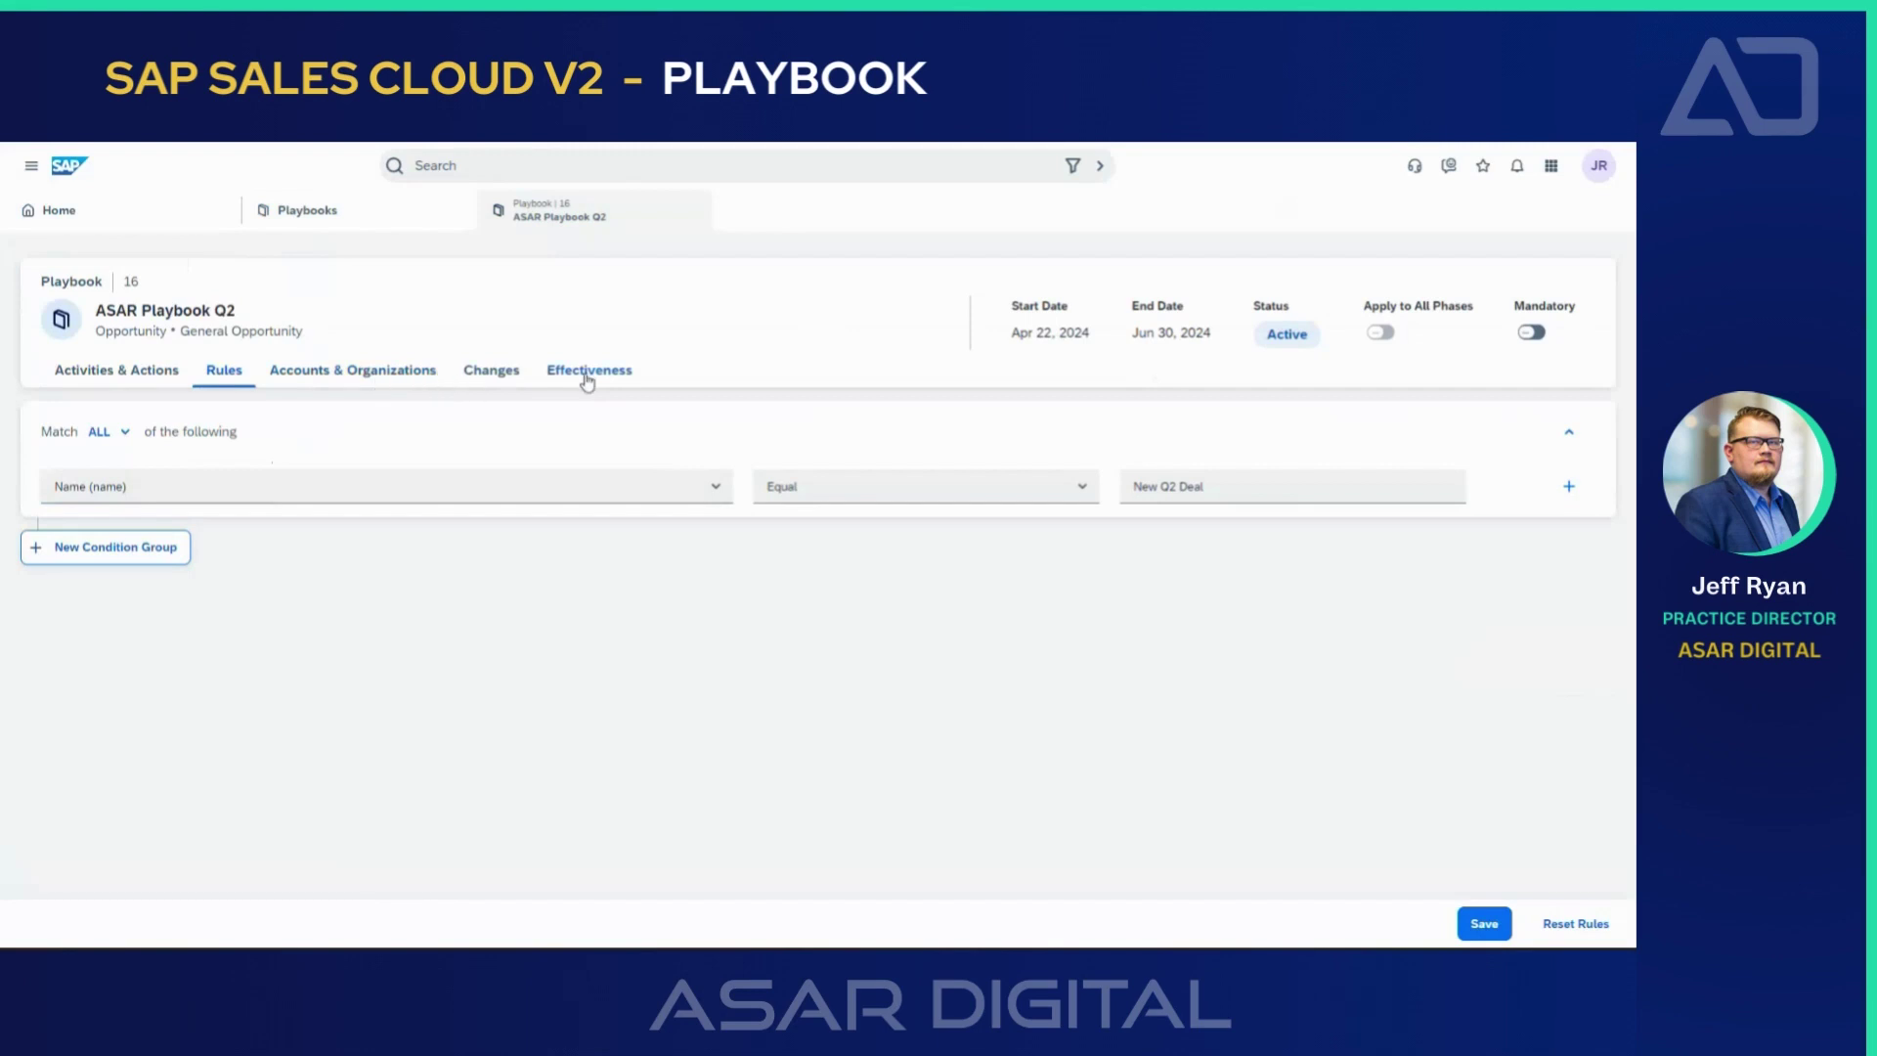
Step: Review ASAR Playbook Q2's Effectiveness results, then return to its Activities & Actions list
left_click(587, 382)
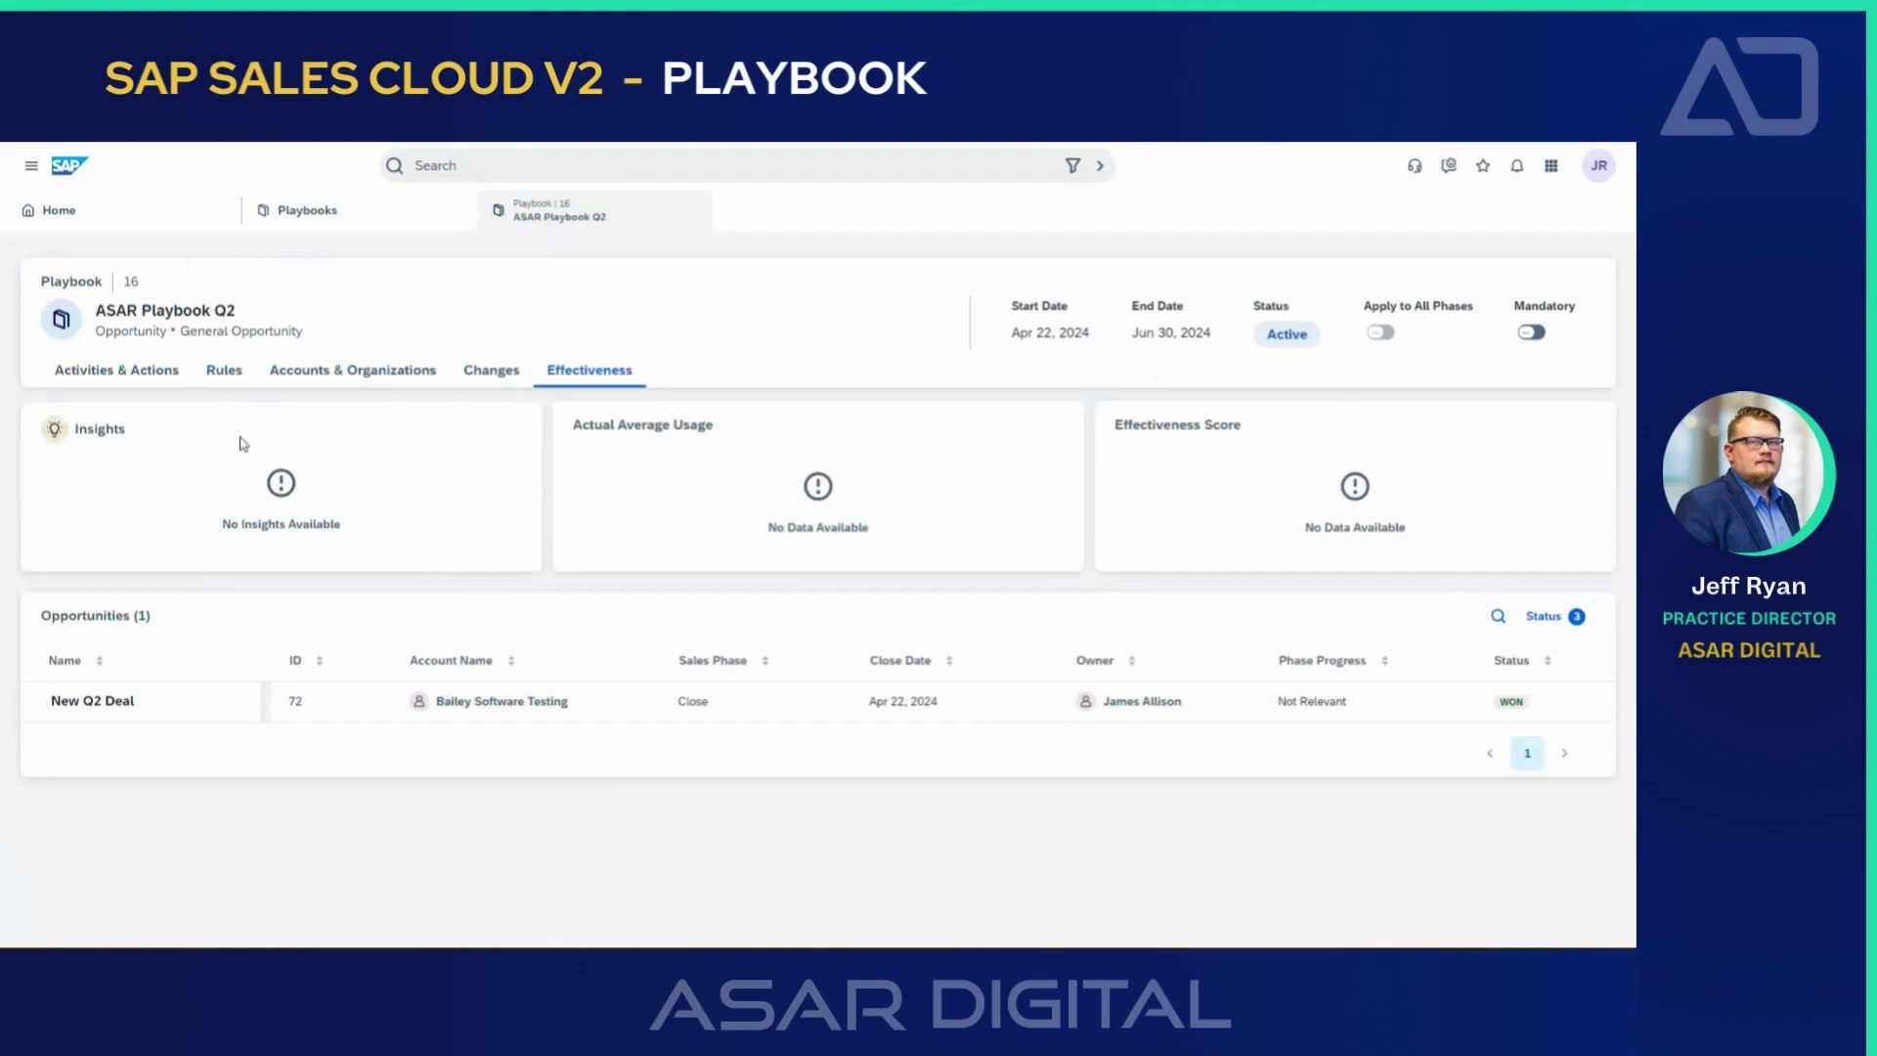
left_click(133, 372)
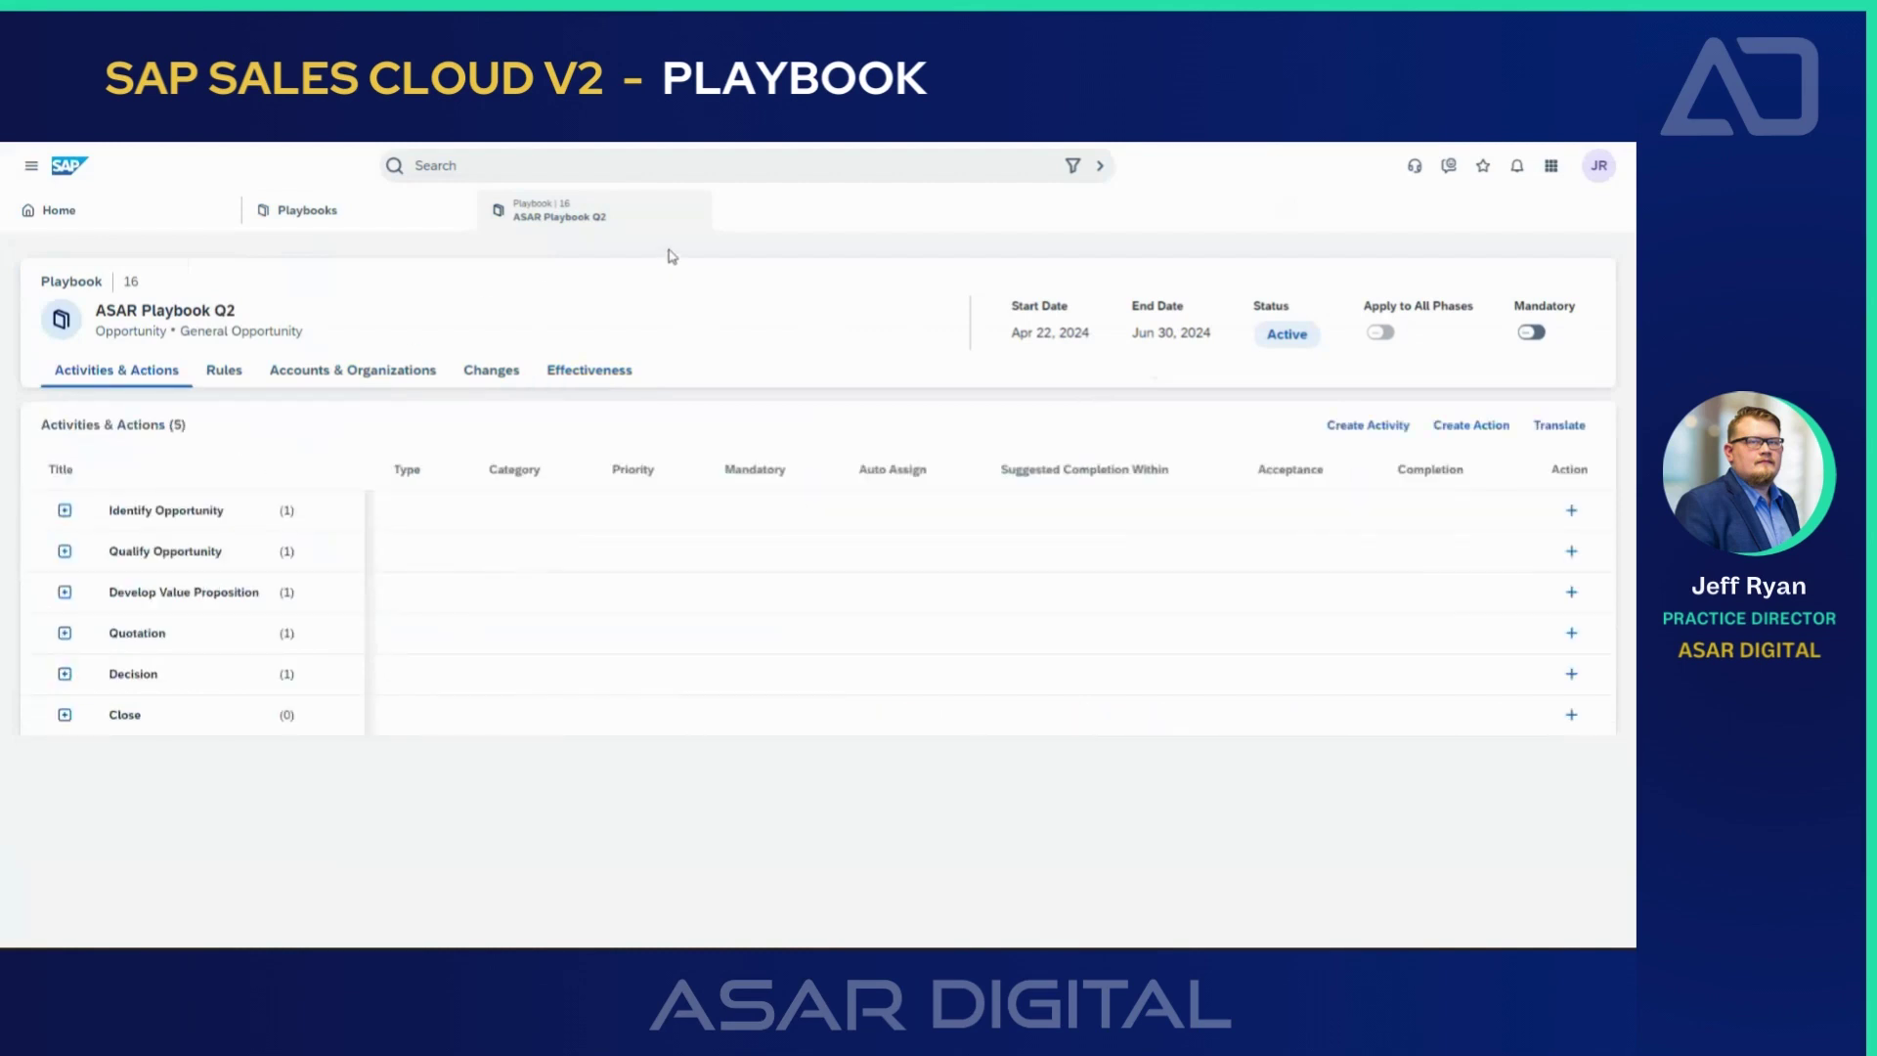